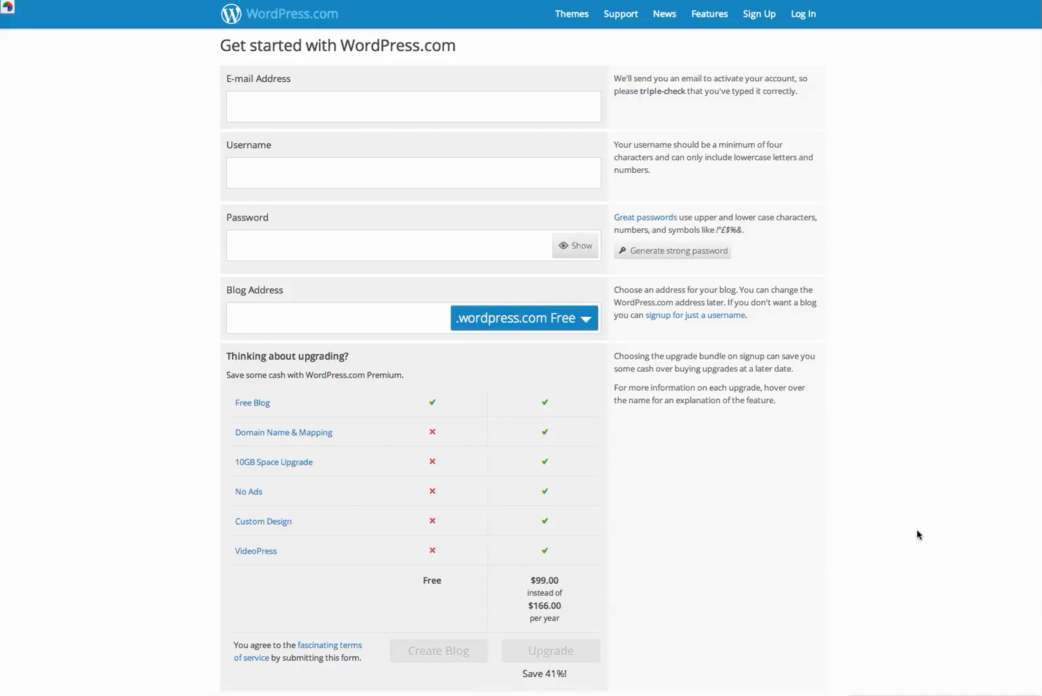
Open the wordpress.com home page in the browser
{"action": "left_click", "coordinate": [805, 14]}
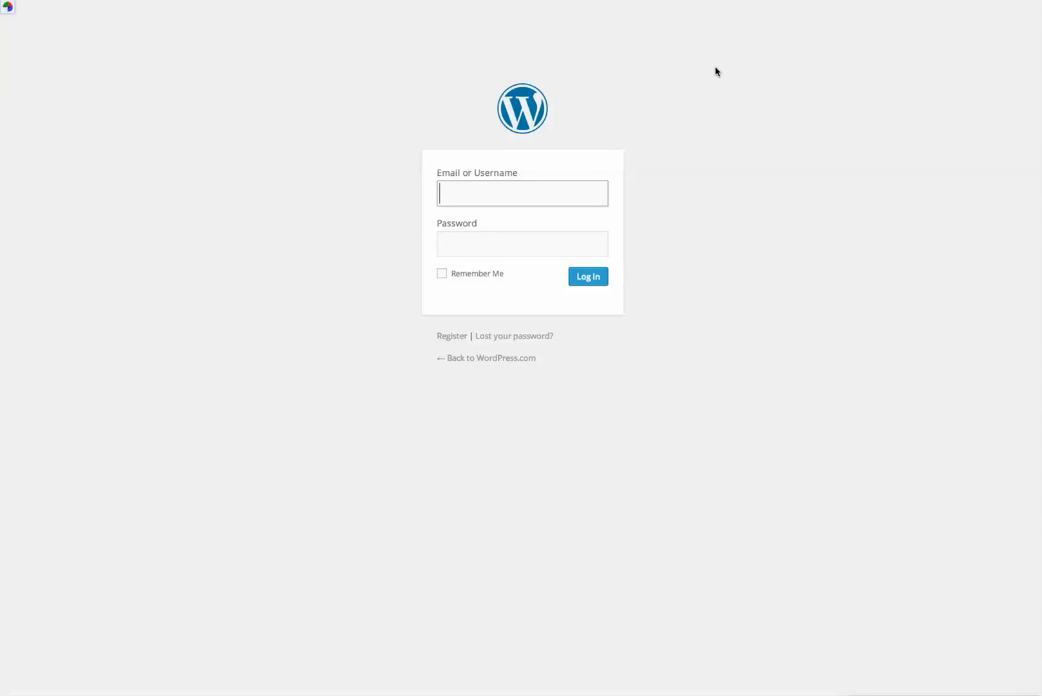
{"action": "left_click", "coordinate": [463, 0]}
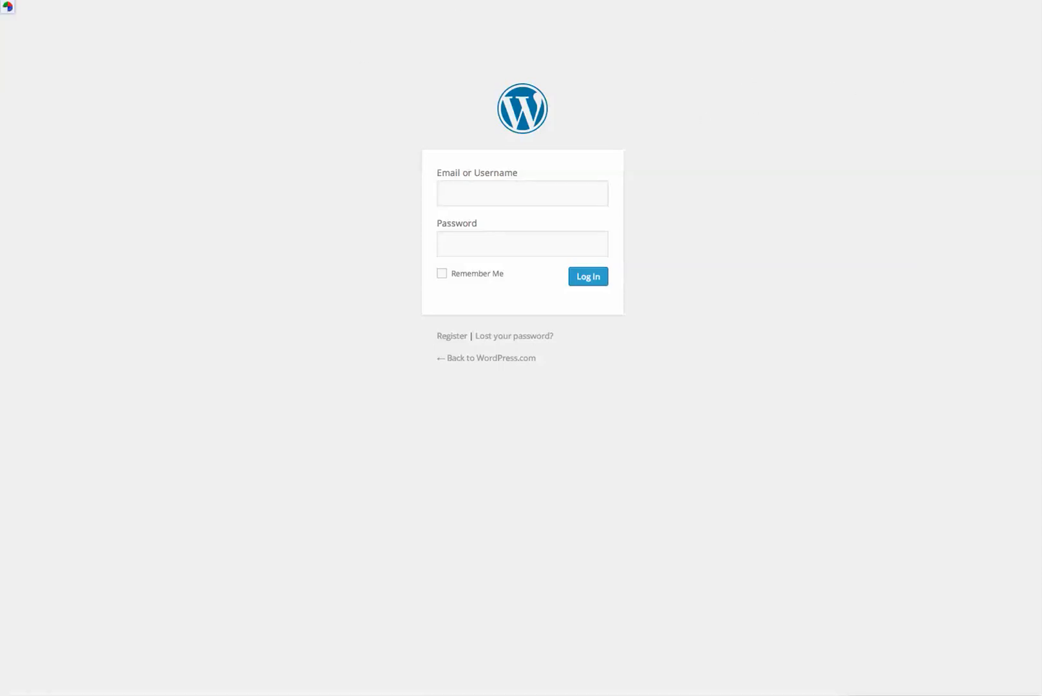
{"action": "type", "text": "wor"}
{"action": "key", "text": "BackSpace"}
{"action": "key", "text": "BackSpace"}
{"action": "key", "text": "BackSpace"}
{"action": "type", "text": "w"}
{"action": "key", "text": "BackSpace"}
{"action": "key", "text": "BackSpace"}
{"action": "type", "text": "wordpre"}
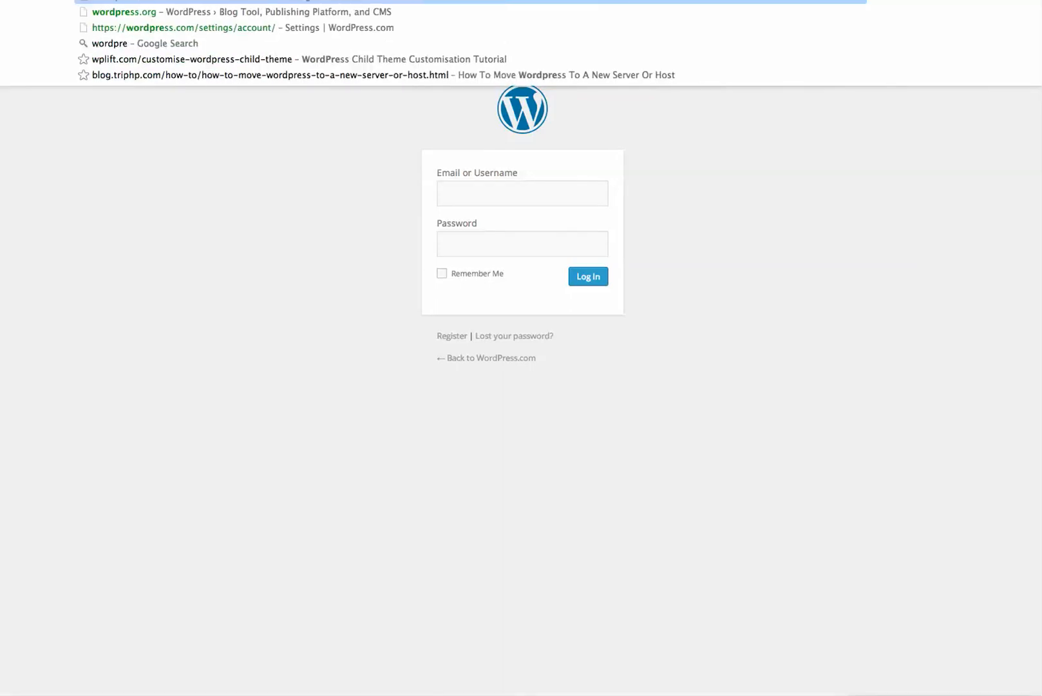
{"action": "type", "text": "ss.com"}
{"action": "key", "text": "Return"}
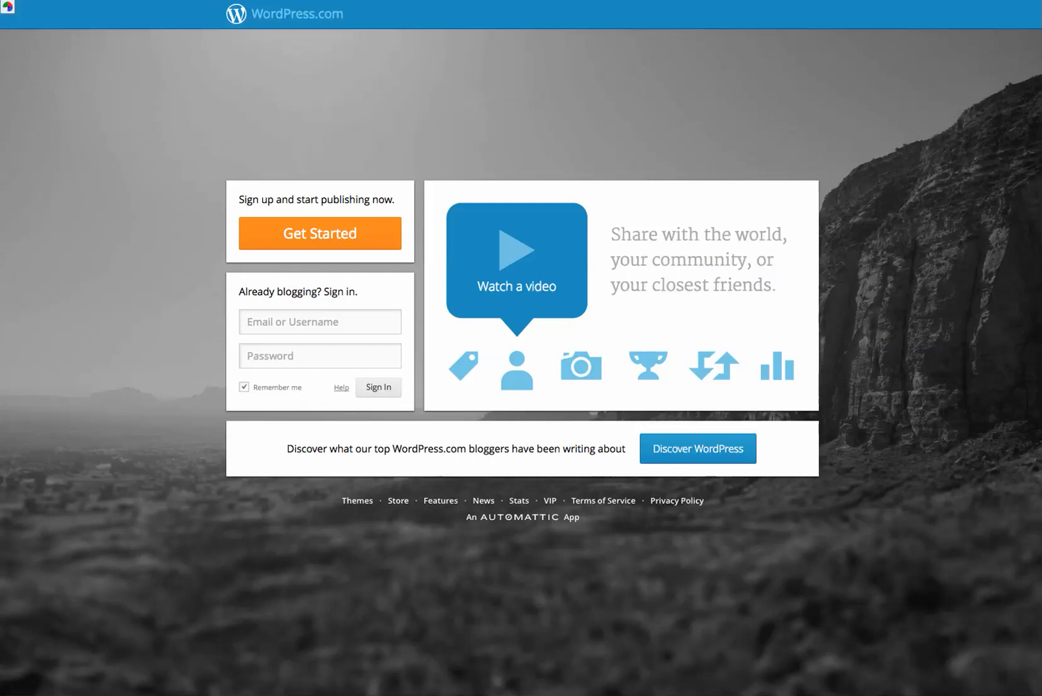
Sign in with the account e-mail and account password, and dismiss the browser's offer to save the password
{"action": "left_click", "coordinate": [284, 334]}
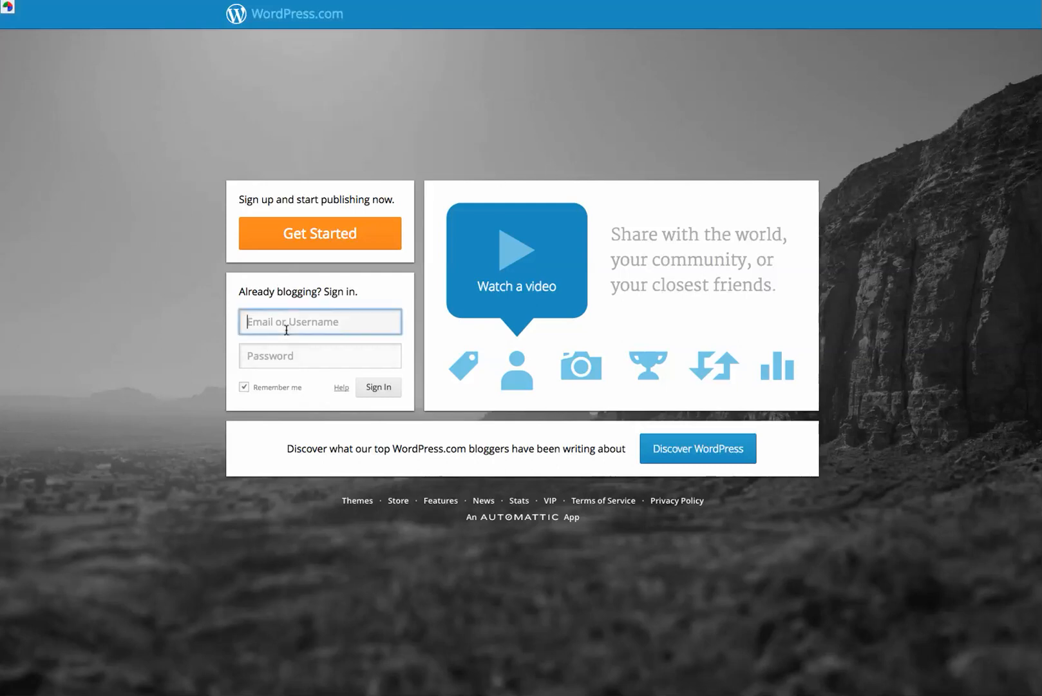
{"action": "type", "text": "hell"}
{"action": "key", "text": "Down"}
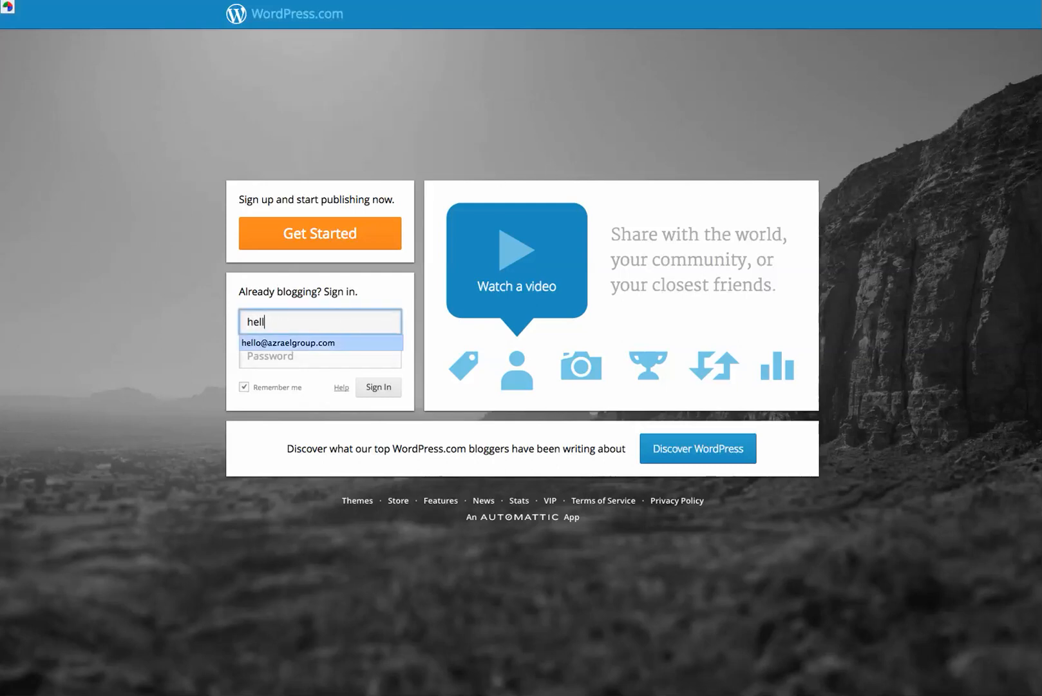
{"action": "key", "text": "Tab"}
{"action": "type", "text": "********"}
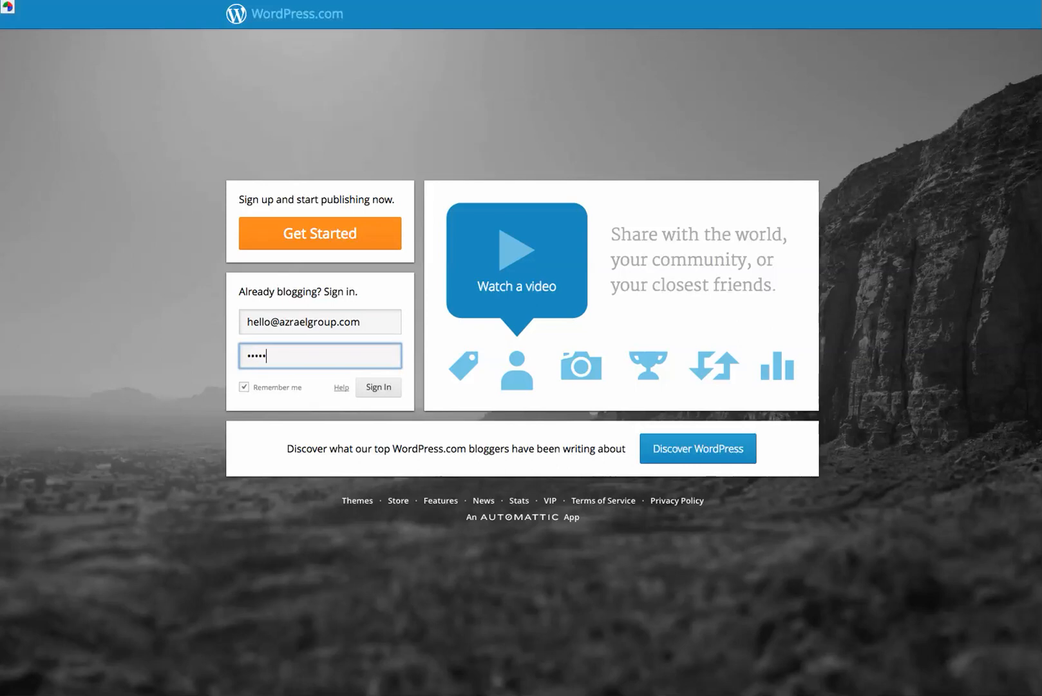
{"action": "key", "text": "Return"}
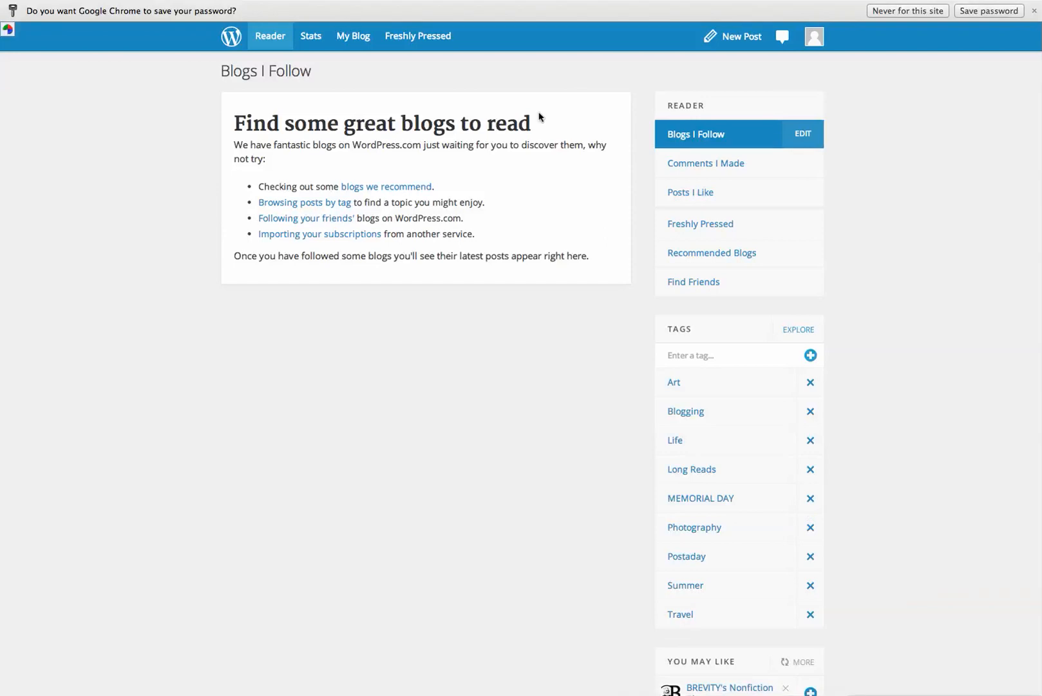
{"action": "left_click", "coordinate": [1035, 12]}
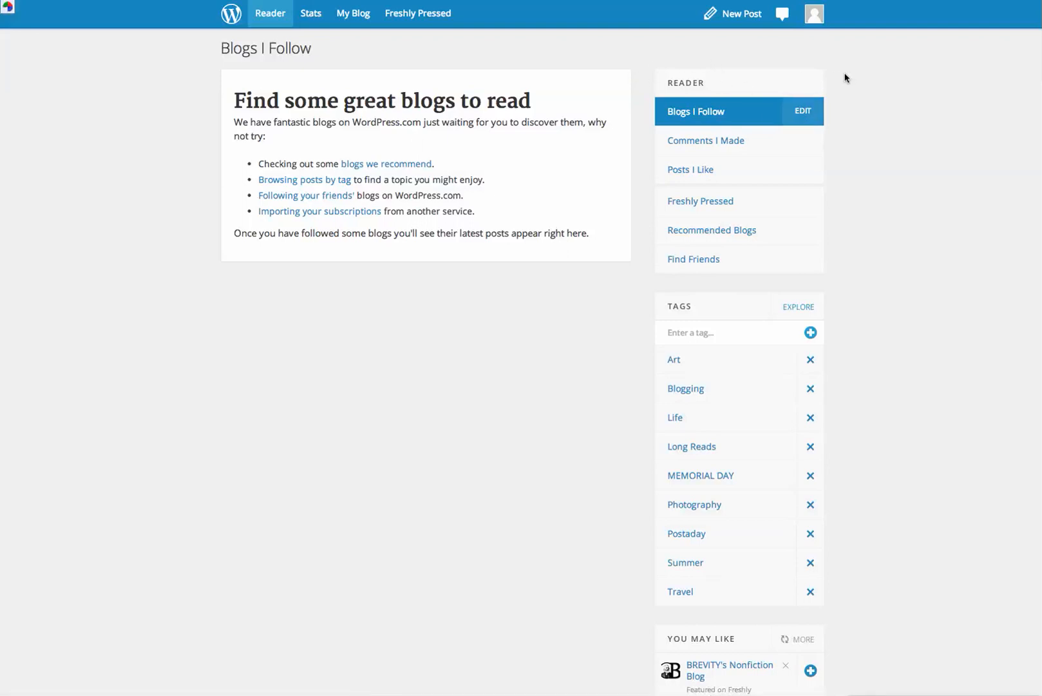
Start a new text post and title it "New Post!"
{"action": "left_click", "coordinate": [726, 17]}
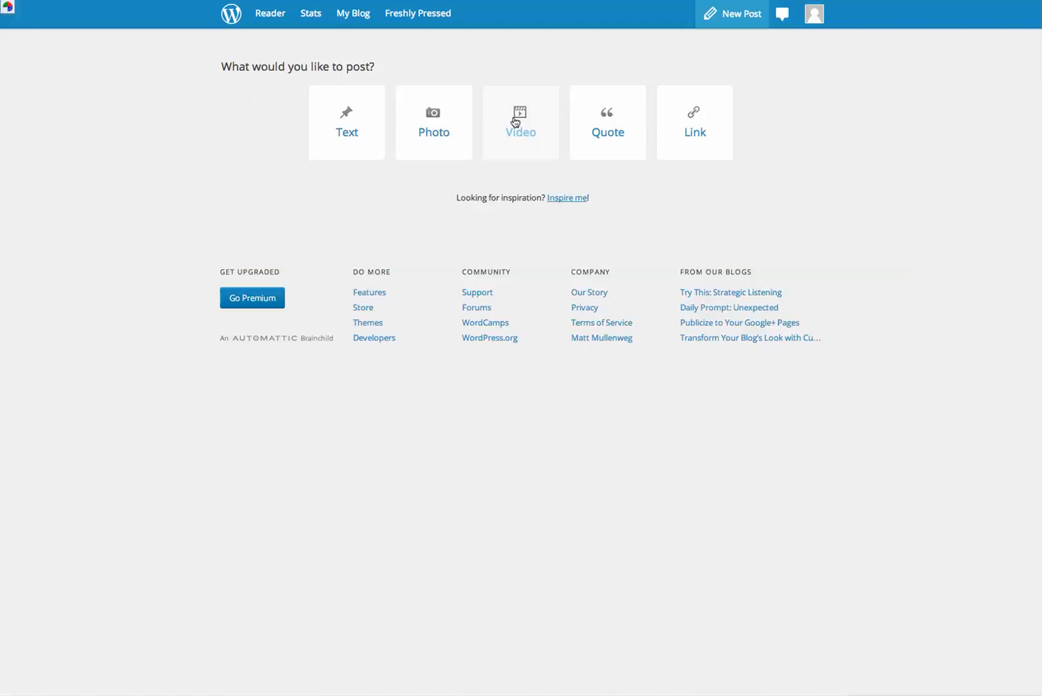
{"action": "left_click", "coordinate": [353, 123]}
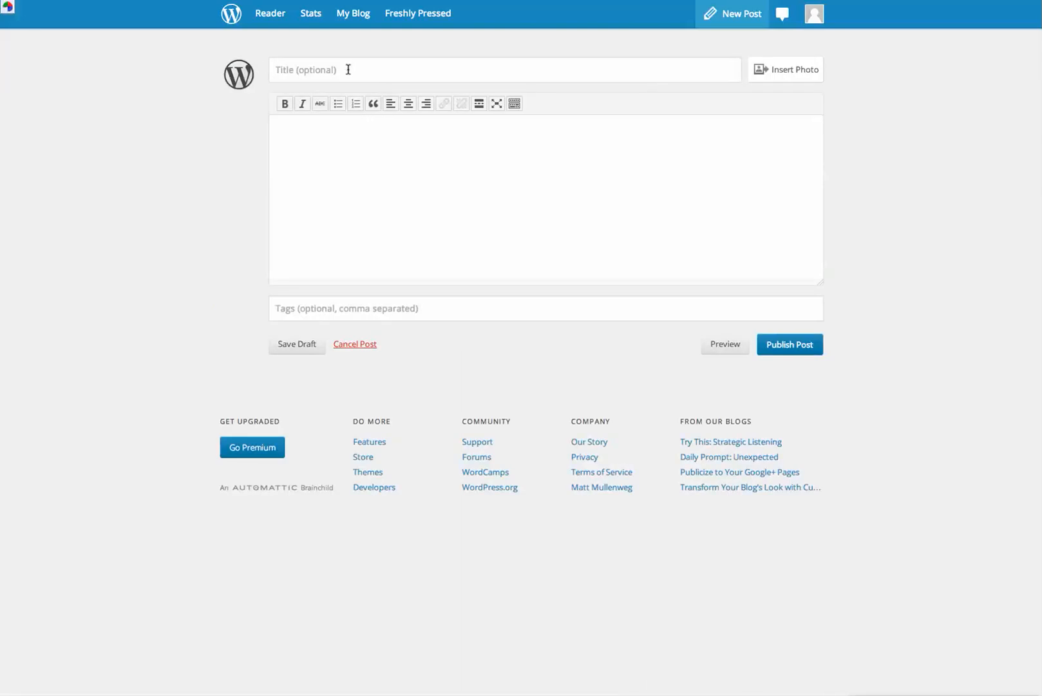
{"action": "type", "text": "New Post!"}
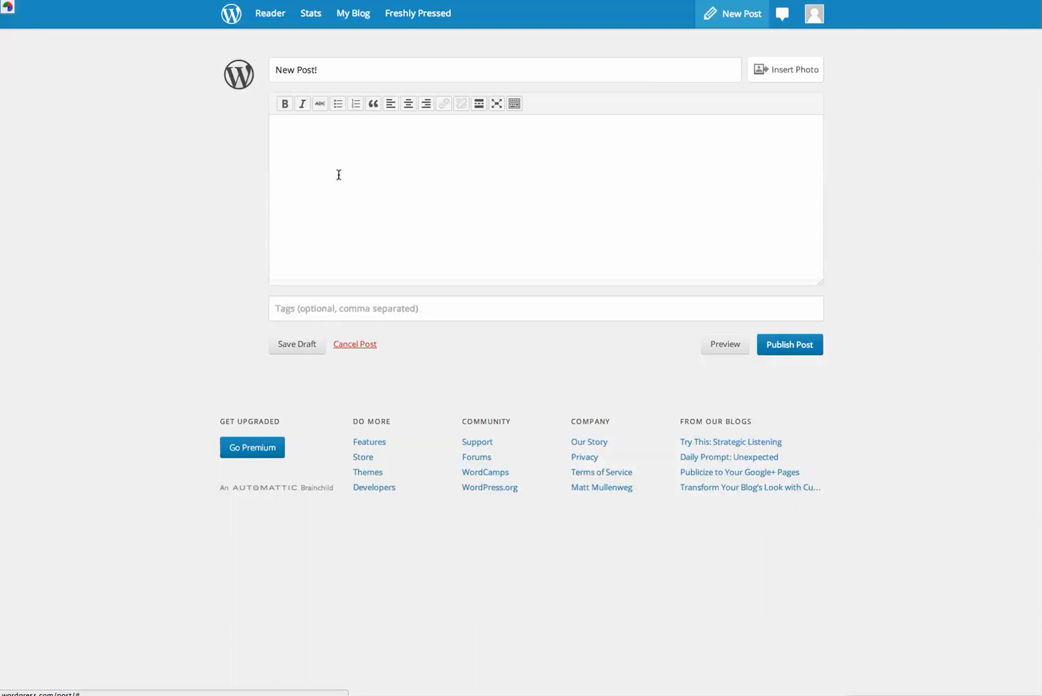
Insert SpecWorkHeader.jpg from the Desktop into the post and paste the copied spec work article into the body
{"action": "left_click", "coordinate": [782, 75]}
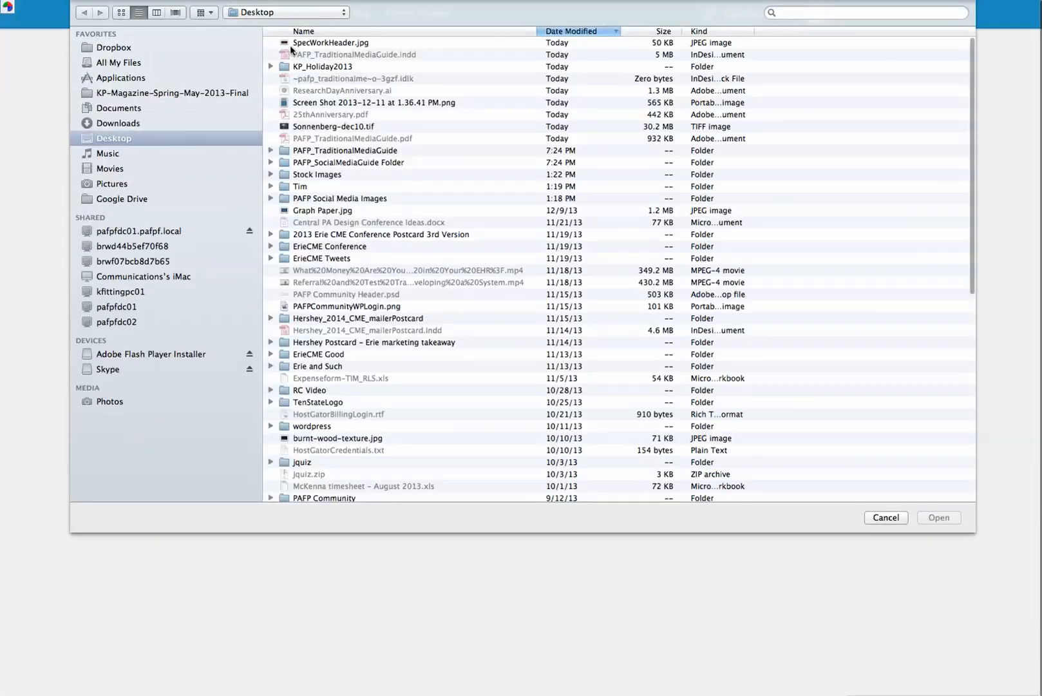
{"action": "left_click", "coordinate": [938, 517]}
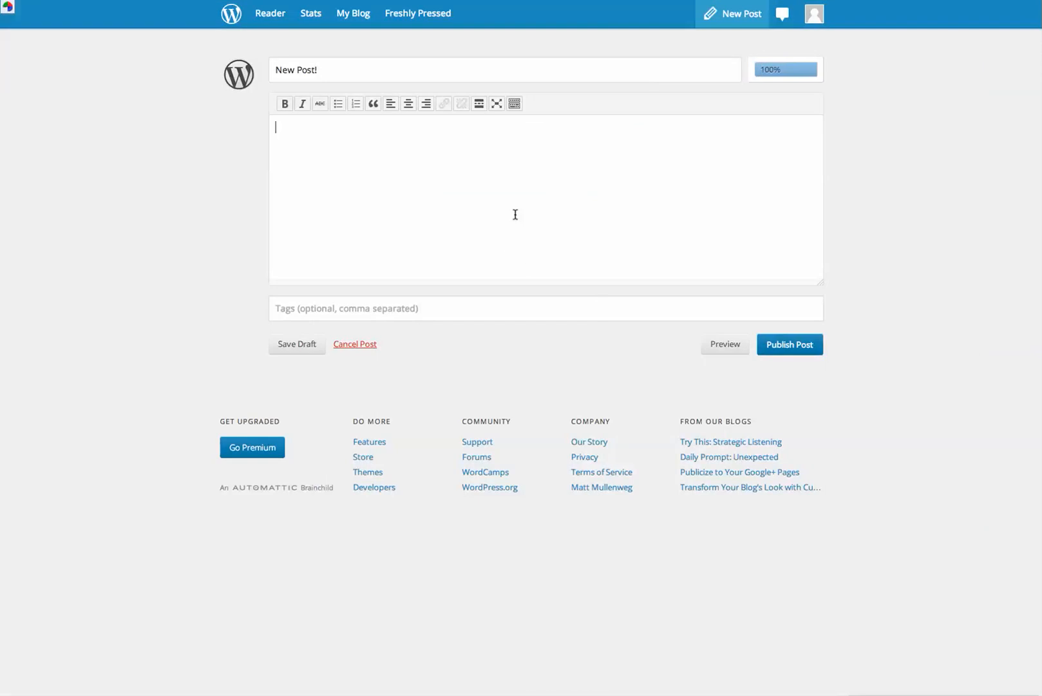
{"action": "key", "text": "super+v"}
Enlarge the post's editing area downward so that several paragraphs fit below the header image
{"action": "scroll", "coordinate": [515, 214], "scroll_direction": "up", "scroll_amount": 20}
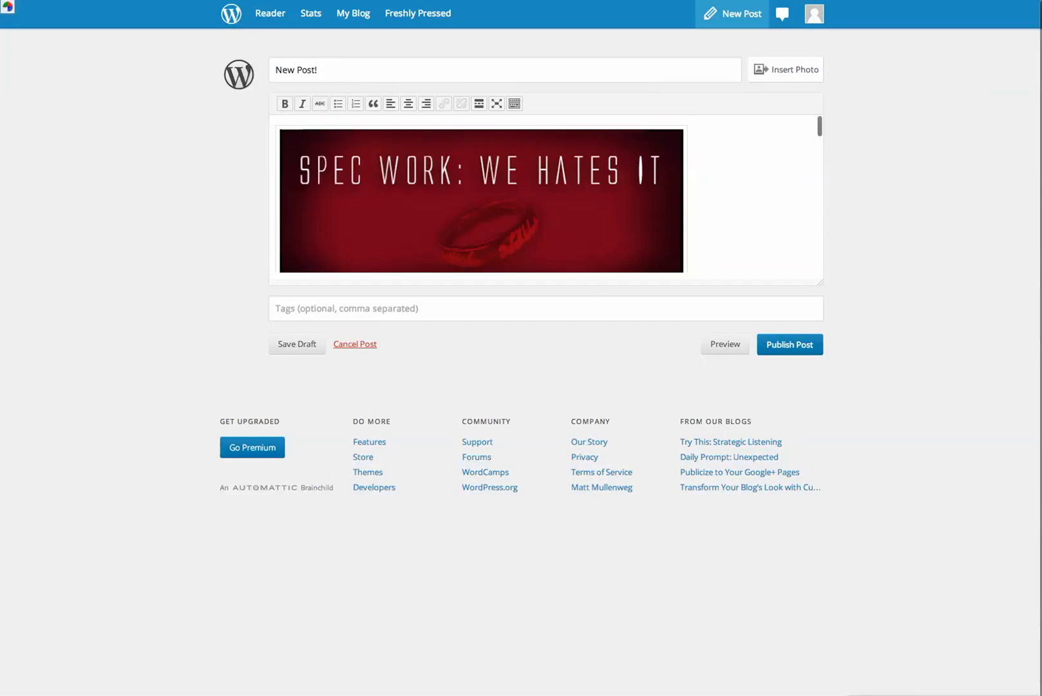
{"action": "scroll", "coordinate": [546, 200], "scroll_direction": "down", "scroll_amount": 10}
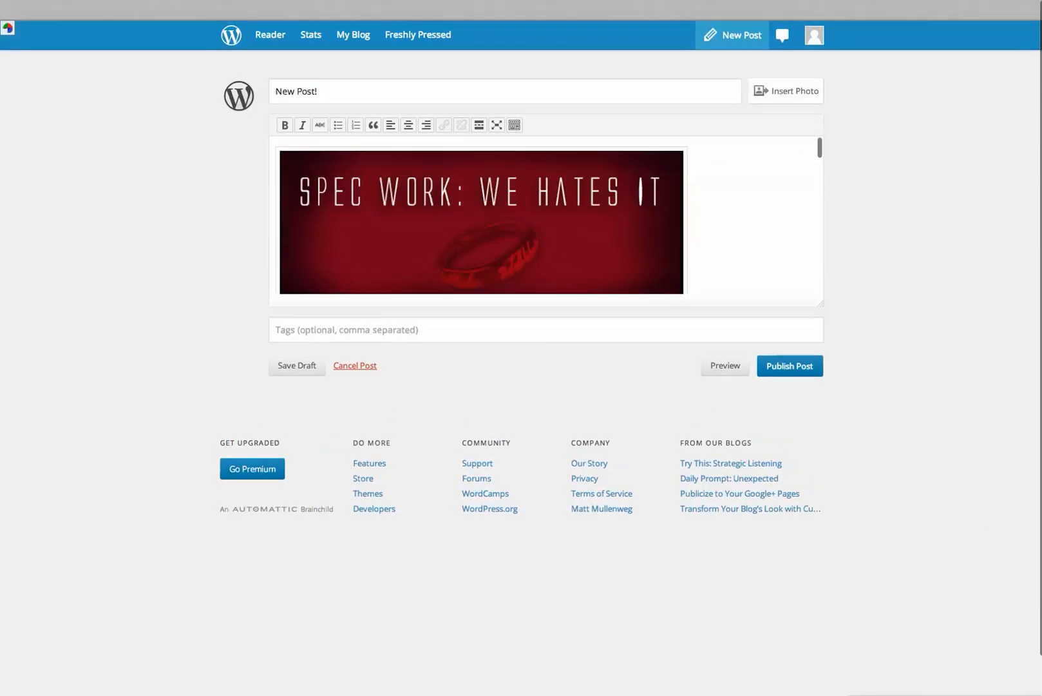
{"action": "scroll", "coordinate": [767, 248], "scroll_direction": "down", "scroll_amount": 1}
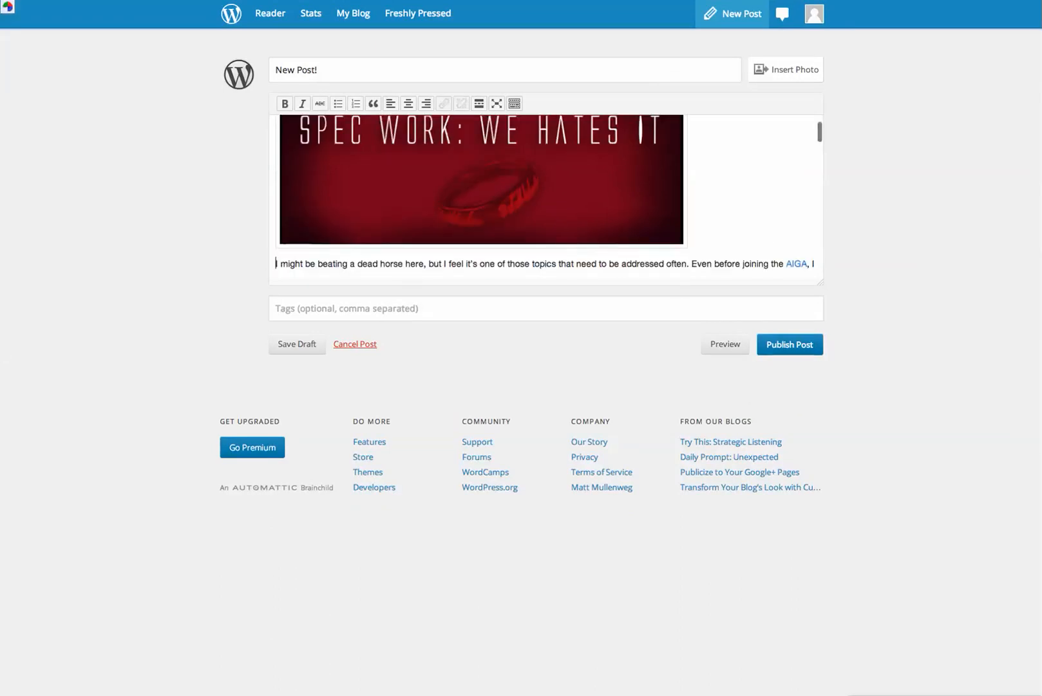
{"action": "scroll", "coordinate": [680, 270], "scroll_direction": "up", "scroll_amount": 1}
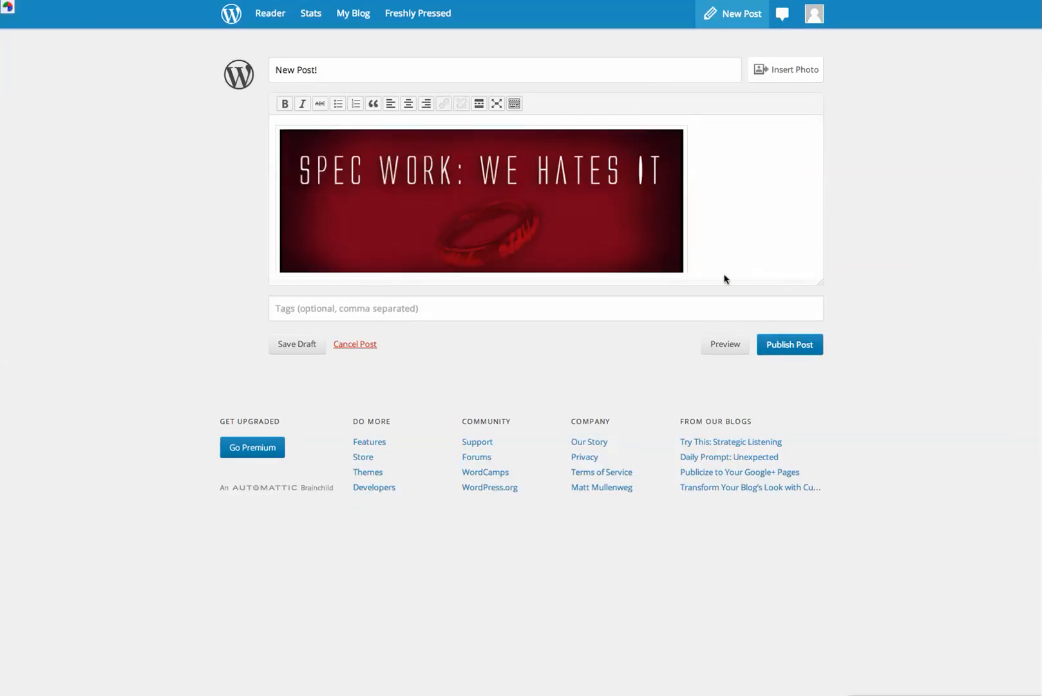
{"action": "left_click_drag", "start_coordinate": [821, 284], "coordinate": [827, 555]}
Delete the header image from the post and insert SpecWorkHeader.jpg again at the start of the text
{"action": "left_click", "coordinate": [371, 211]}
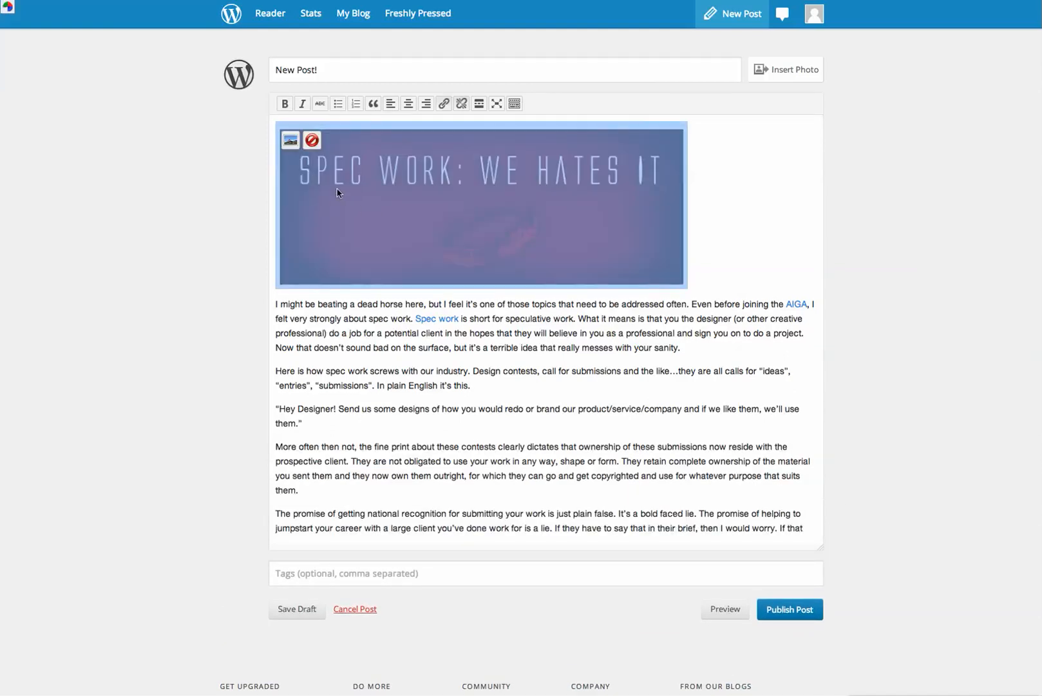
{"action": "left_click", "coordinate": [311, 141]}
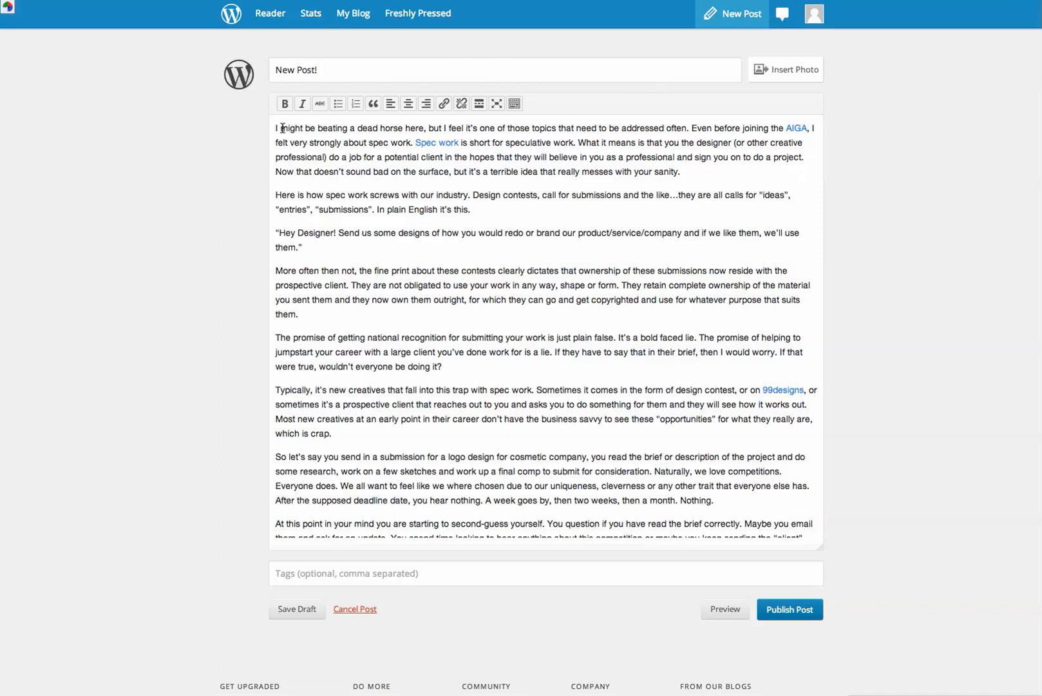
{"action": "left_click", "coordinate": [770, 73]}
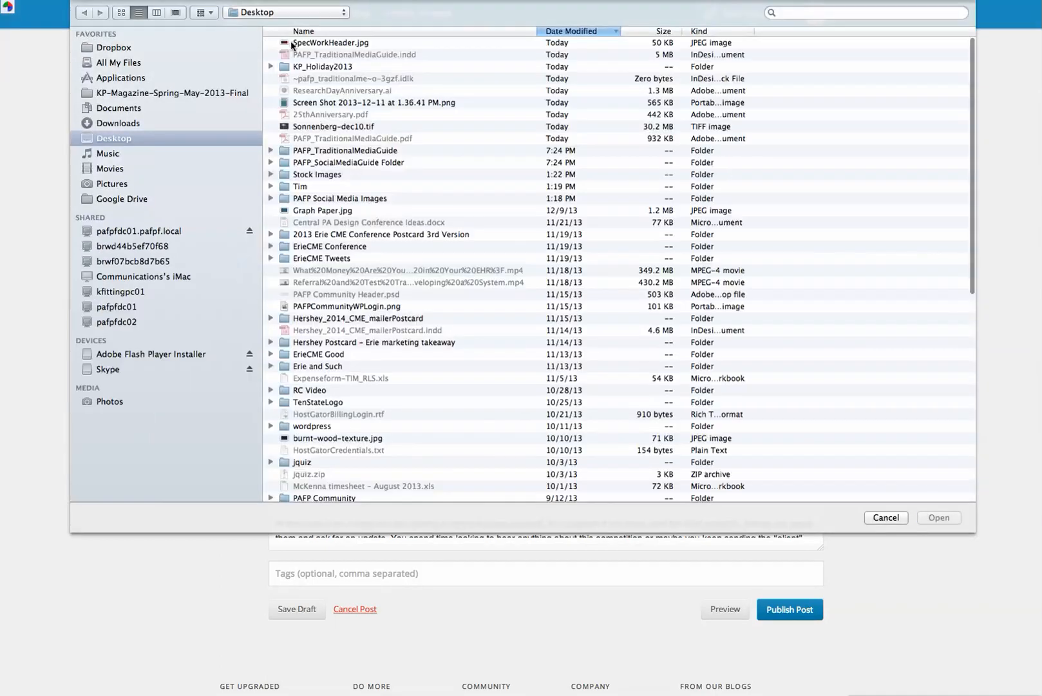
{"action": "left_click", "coordinate": [940, 517]}
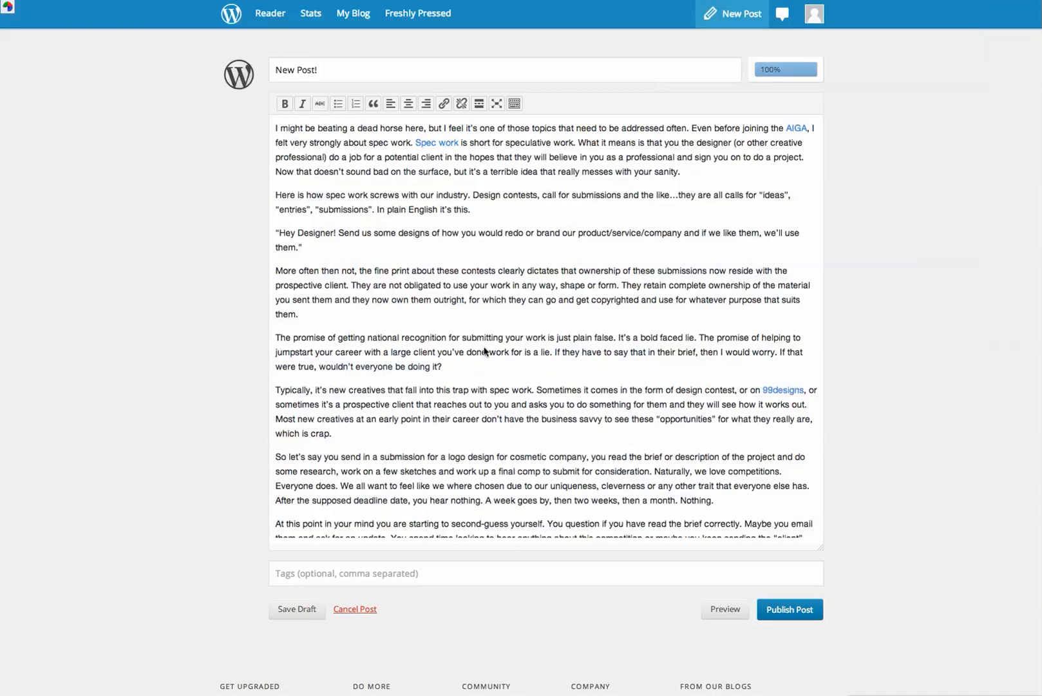
Edit the header image's settings, previewing smaller sizes but keeping 100%, and set its alignment to Center
{"action": "left_click", "coordinate": [359, 199]}
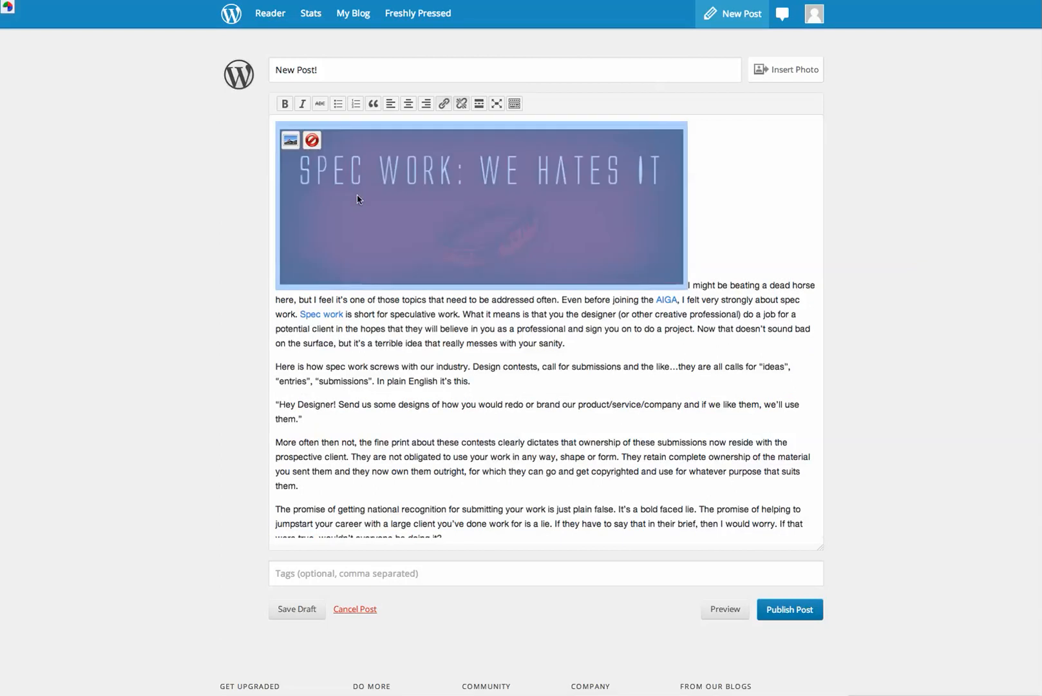
{"action": "left_click", "coordinate": [290, 141]}
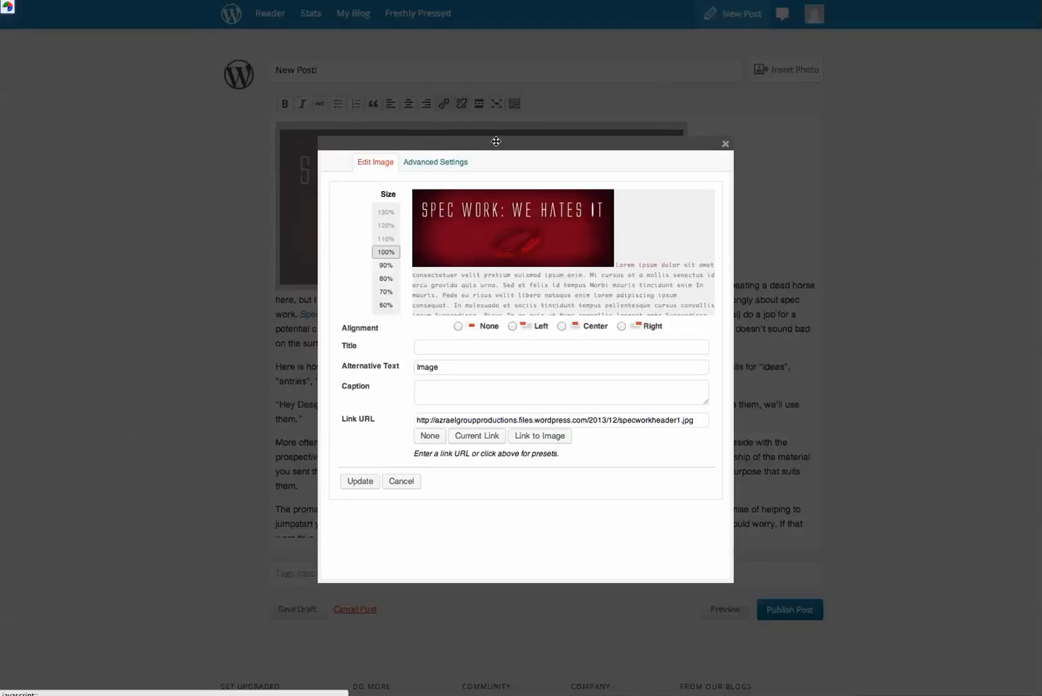
{"action": "left_click", "coordinate": [386, 264]}
{"action": "left_click", "coordinate": [387, 278]}
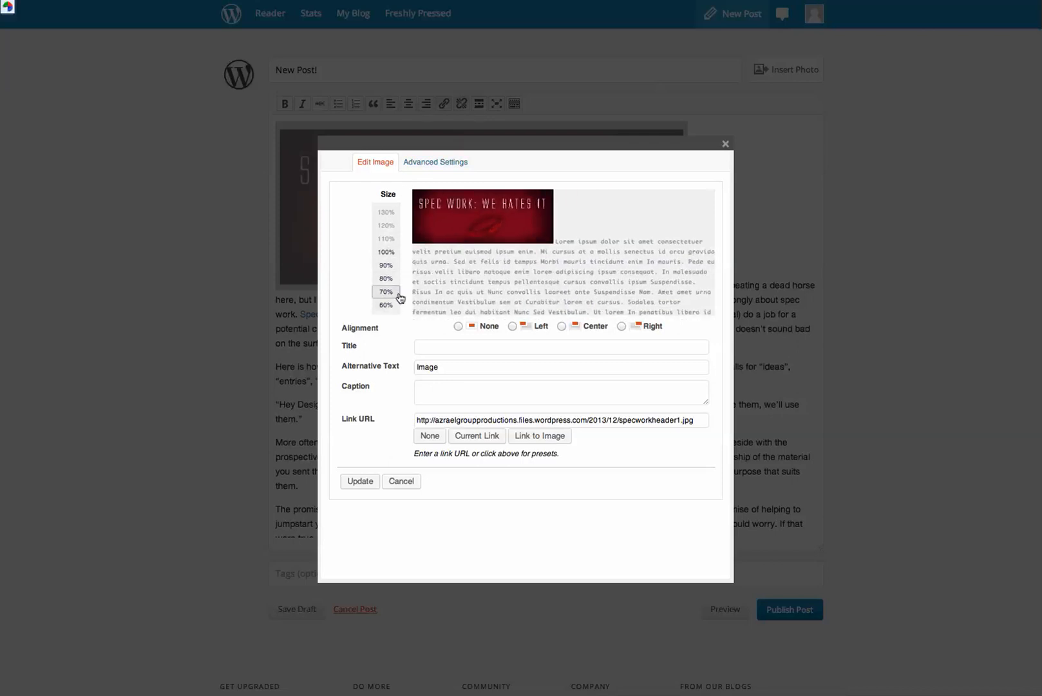
{"action": "left_click", "coordinate": [561, 326]}
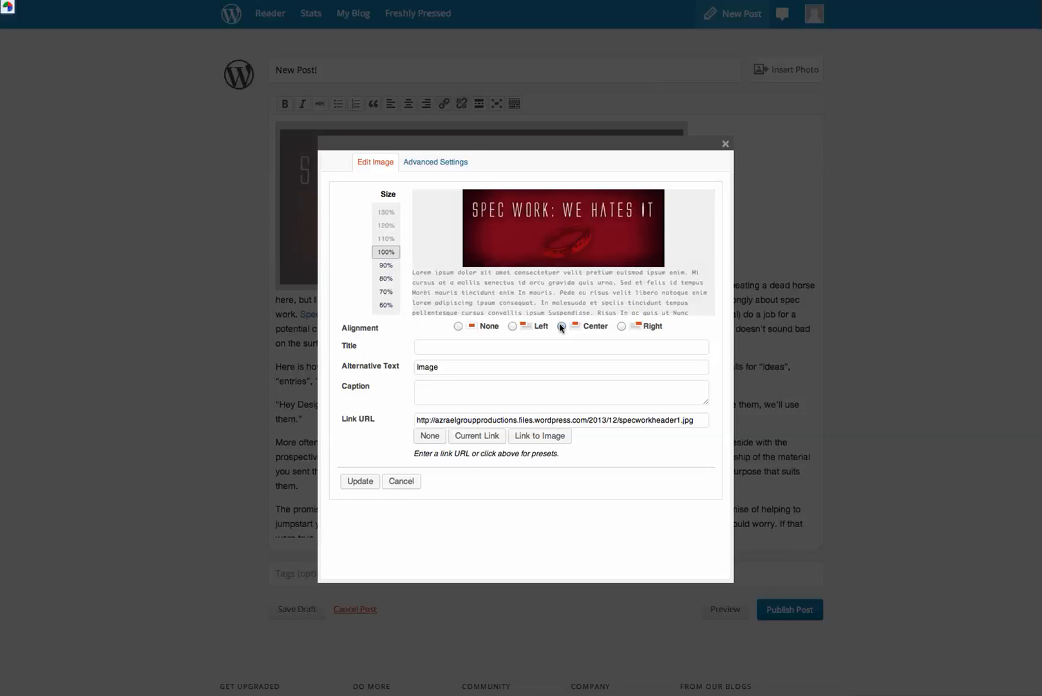
{"action": "left_click", "coordinate": [621, 325]}
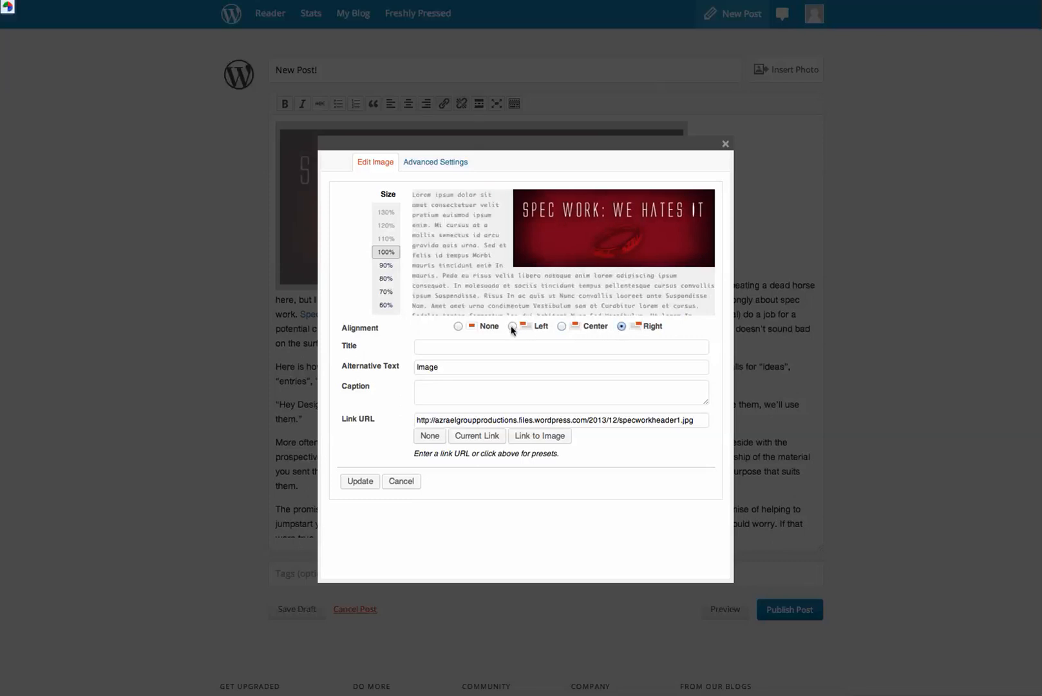
{"action": "left_click", "coordinate": [458, 327]}
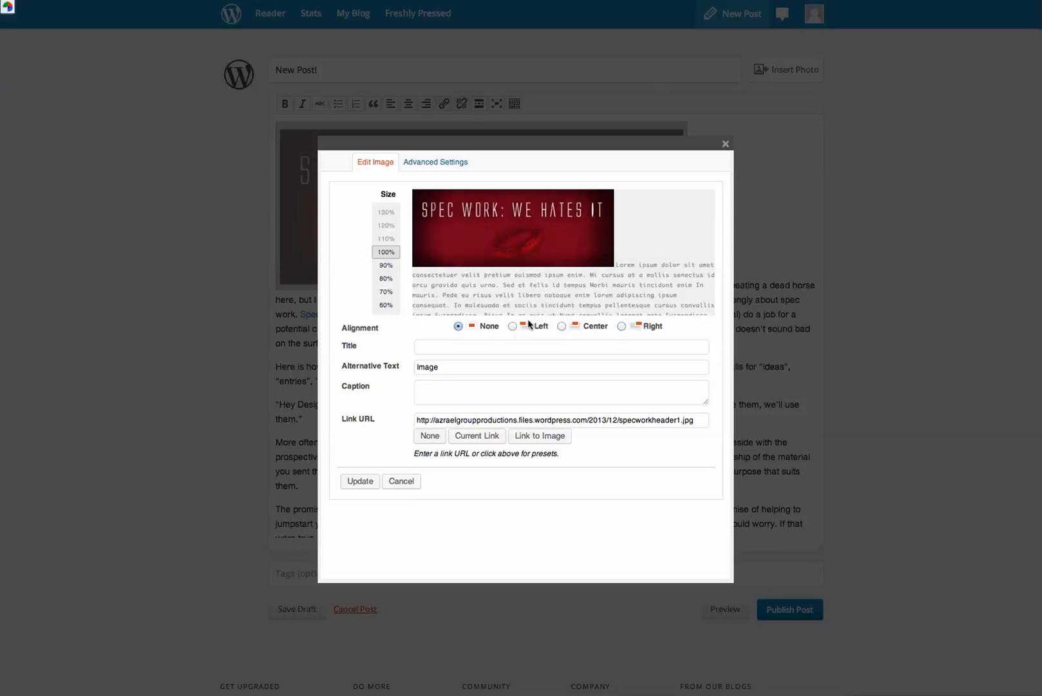
{"action": "left_click", "coordinate": [561, 327]}
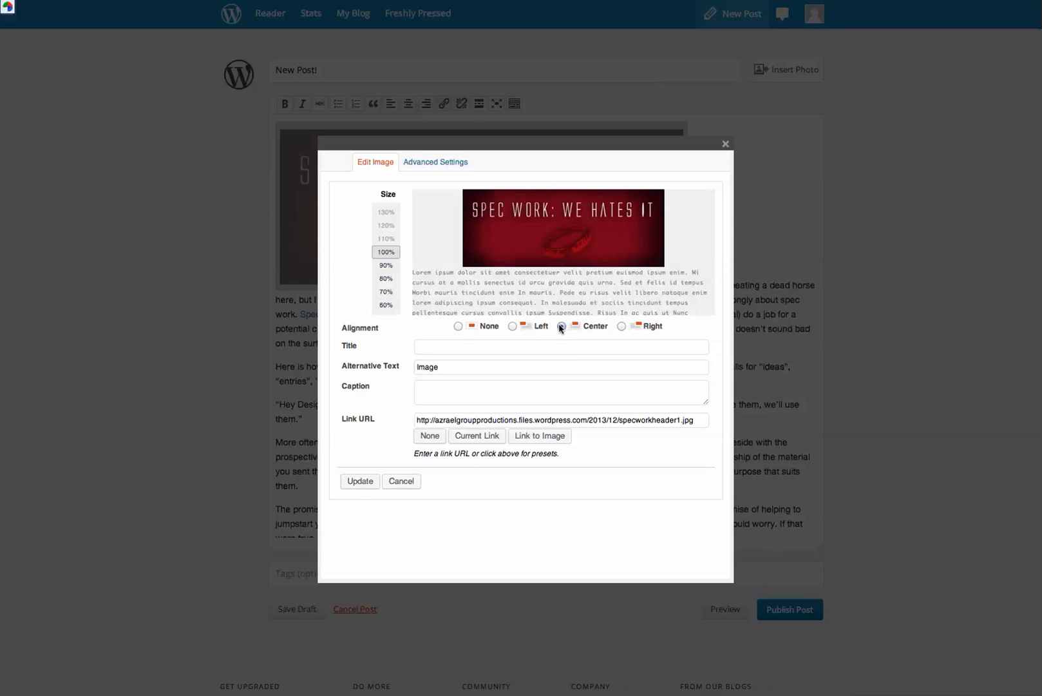
Set the image's title and alternative text to "Spec Work", add the caption "We Hates Spec Work", and apply the changes
{"action": "left_click", "coordinate": [446, 348]}
{"action": "type", "text": "Spec Work"}
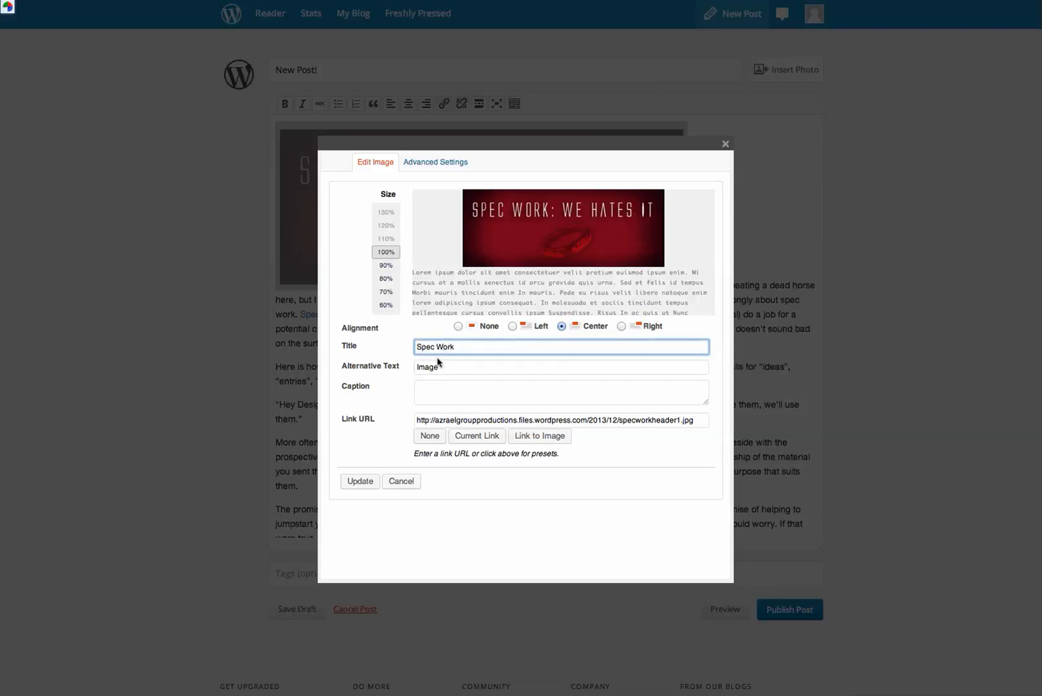
{"action": "left_click", "coordinate": [360, 367]}
{"action": "type", "text": "Spec Work"}
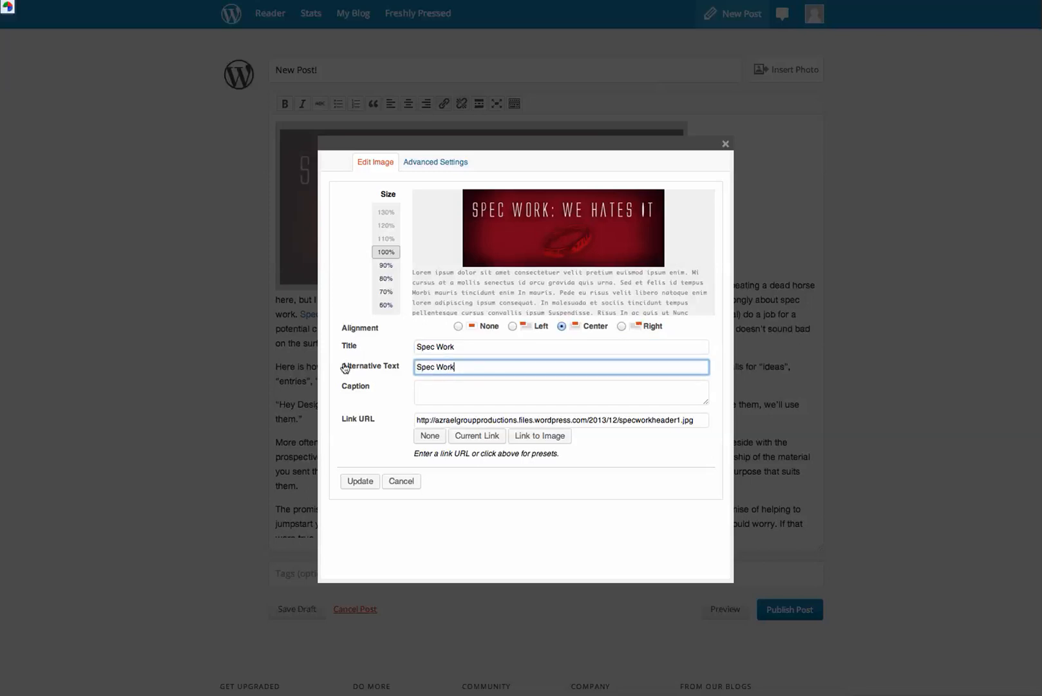
{"action": "left_click", "coordinate": [436, 385]}
{"action": "type", "text": "We"}
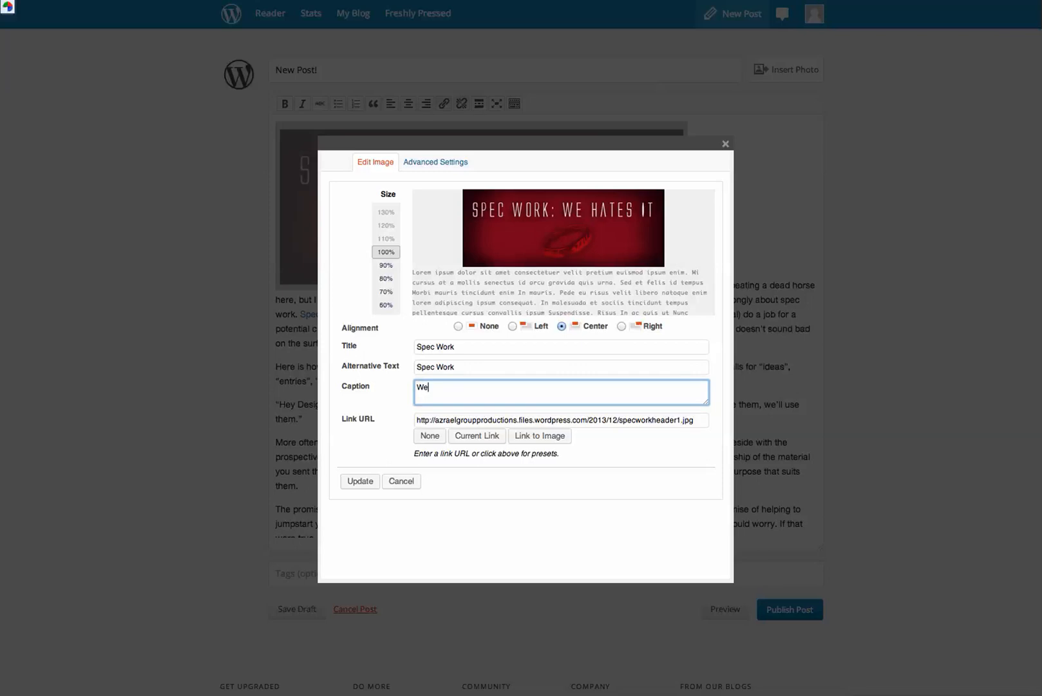
{"action": "type", "text": " Hates Spec Work"}
{"action": "left_click", "coordinate": [367, 480]}
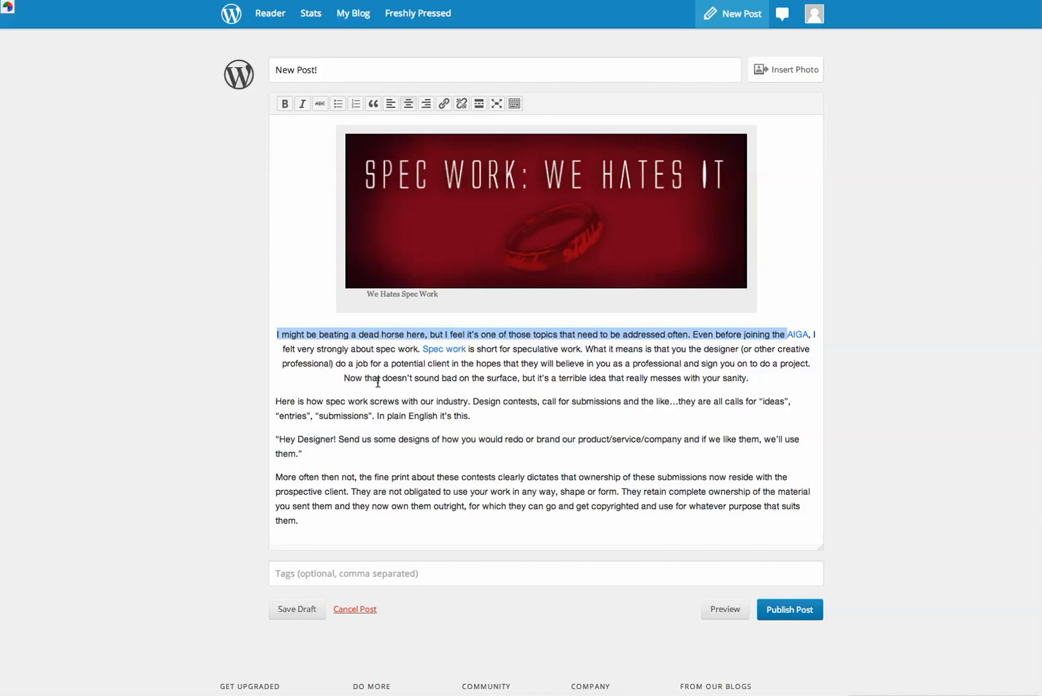
Left-align the whole first paragraph below the header image
{"action": "left_click_drag", "start_coordinate": [791, 377], "coordinate": [242, 338]}
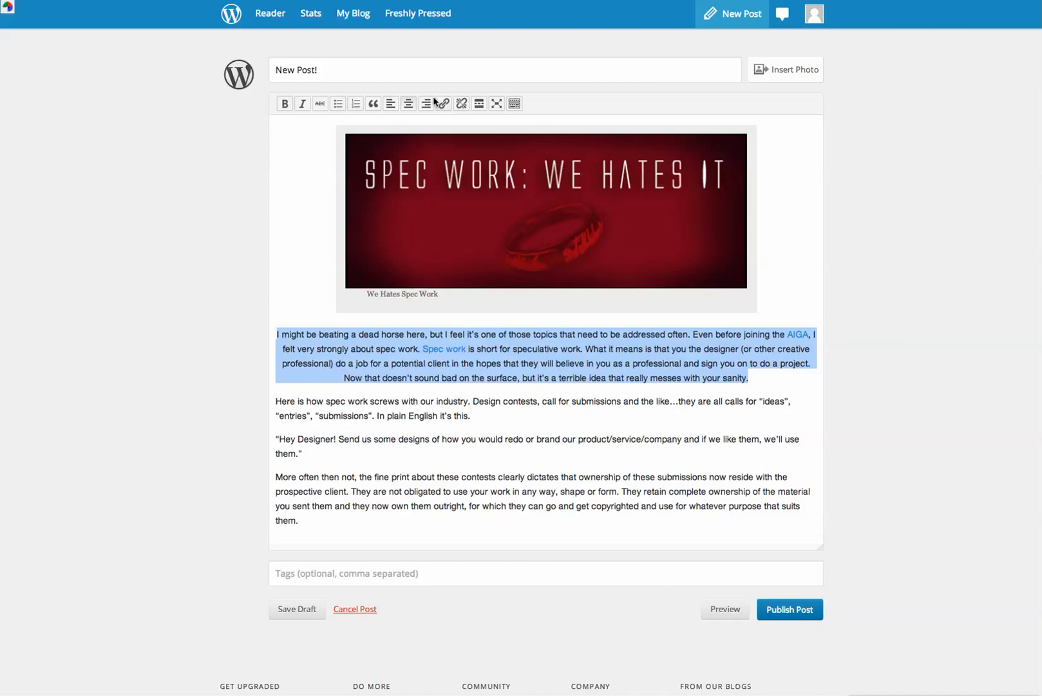
{"action": "left_click", "coordinate": [390, 104]}
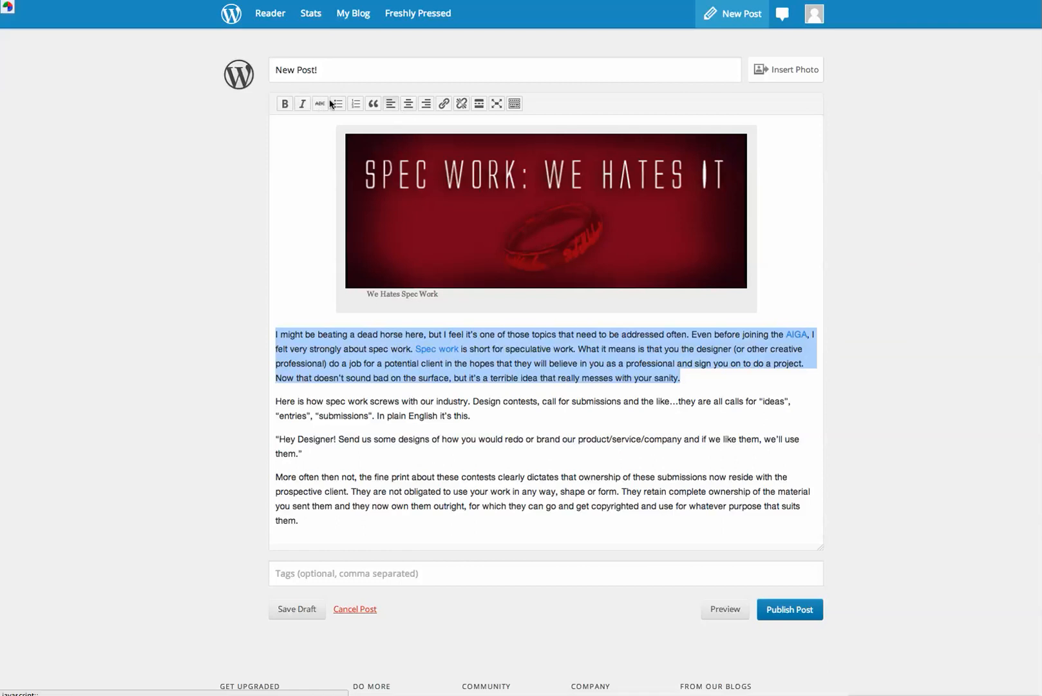
Apply blockquote formatting to the whole first paragraph, remove it again, and deselect the text
{"action": "right_click", "coordinate": [368, 103]}
{"action": "left_click", "coordinate": [372, 105]}
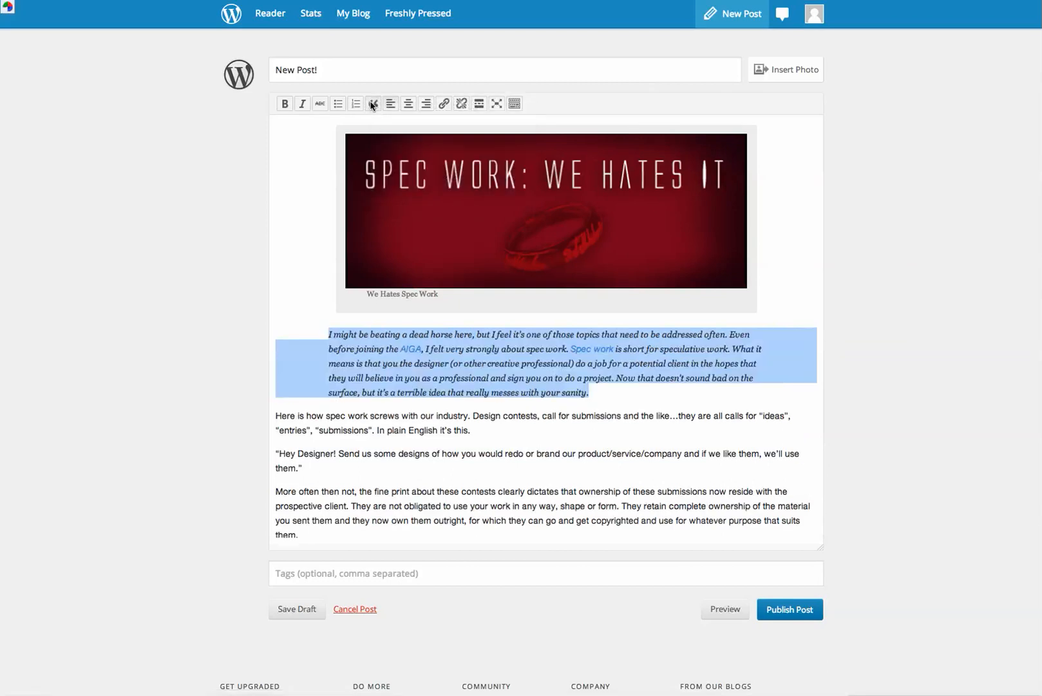
{"action": "left_click", "coordinate": [372, 105]}
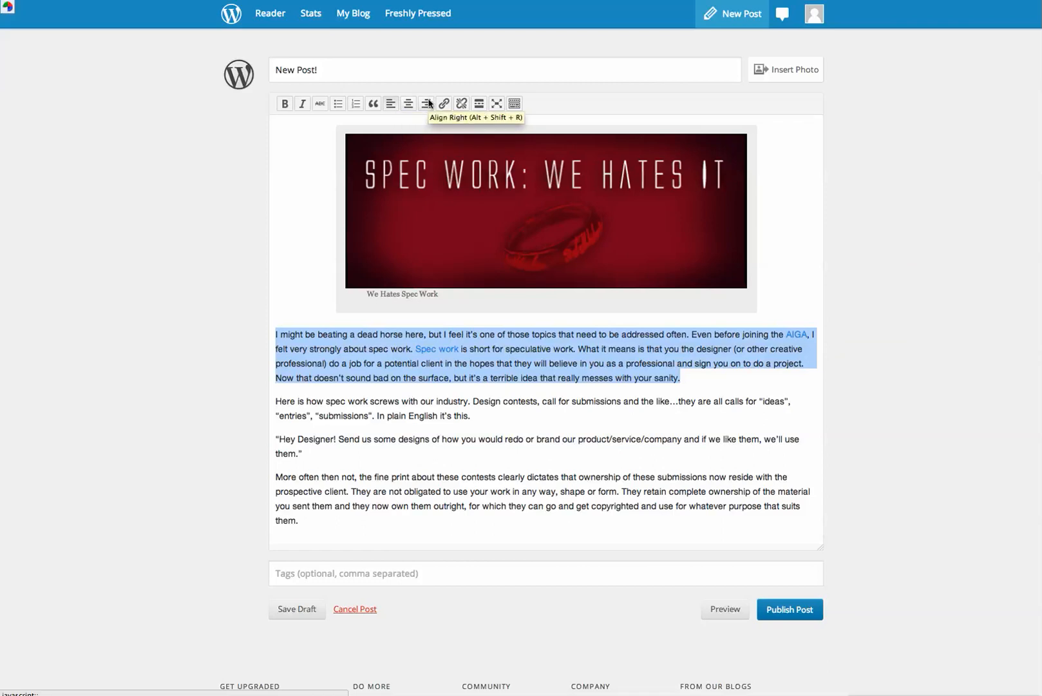
{"action": "left_click", "coordinate": [461, 356]}
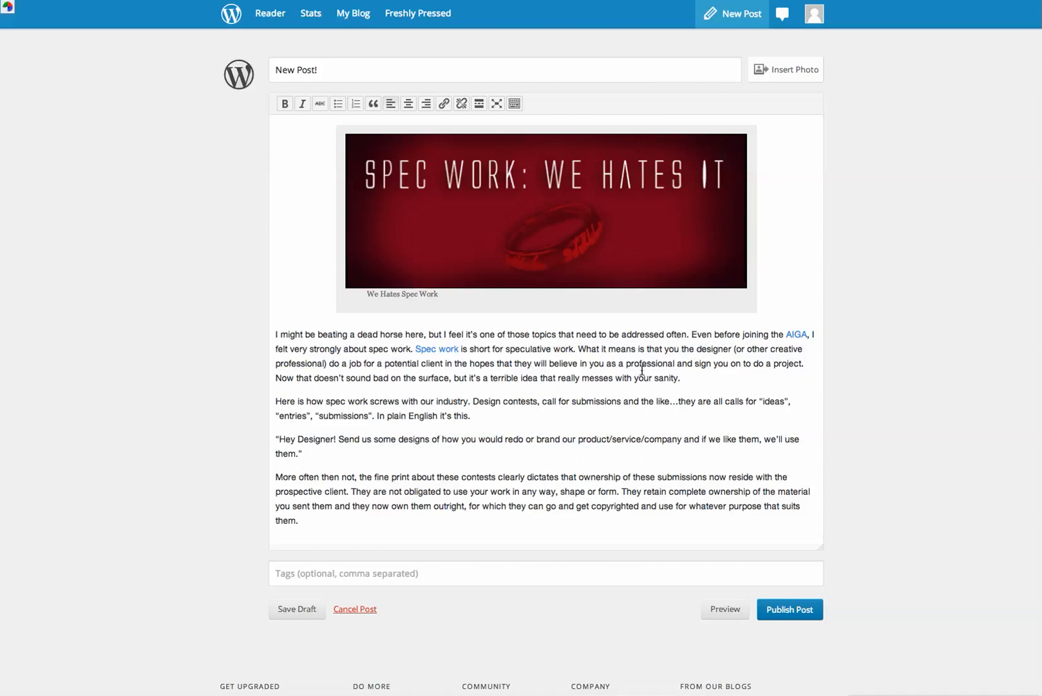
Open the link settings for the word "messes" in the first paragraph and close them without adding a link
{"action": "left_click_drag", "start_coordinate": [617, 375], "coordinate": [579, 375]}
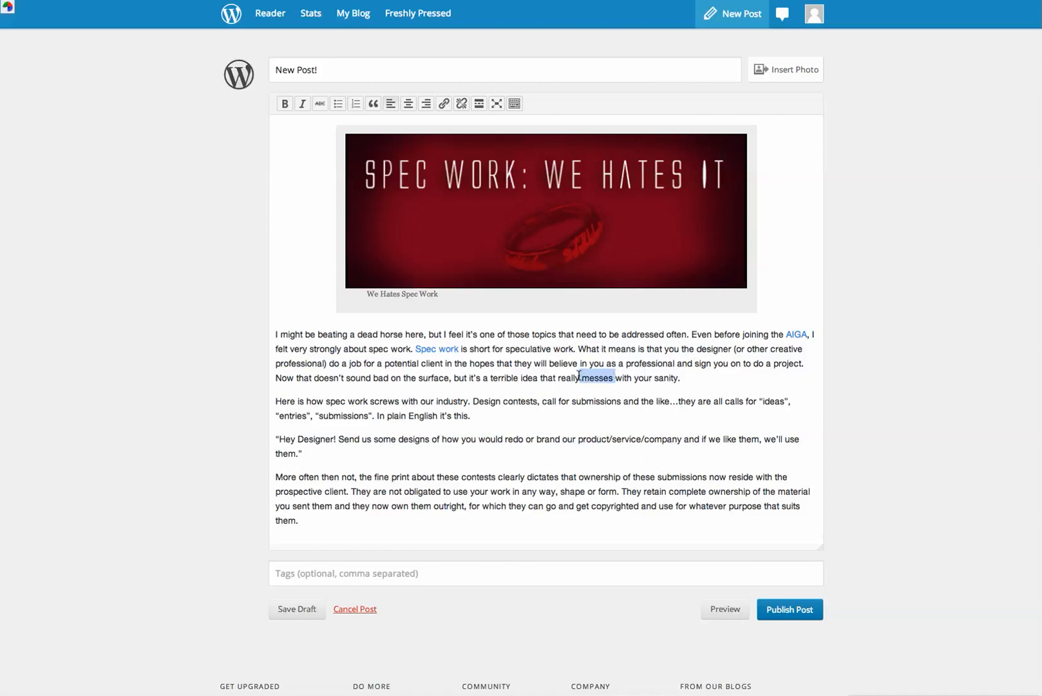
{"action": "left_click", "coordinate": [443, 103]}
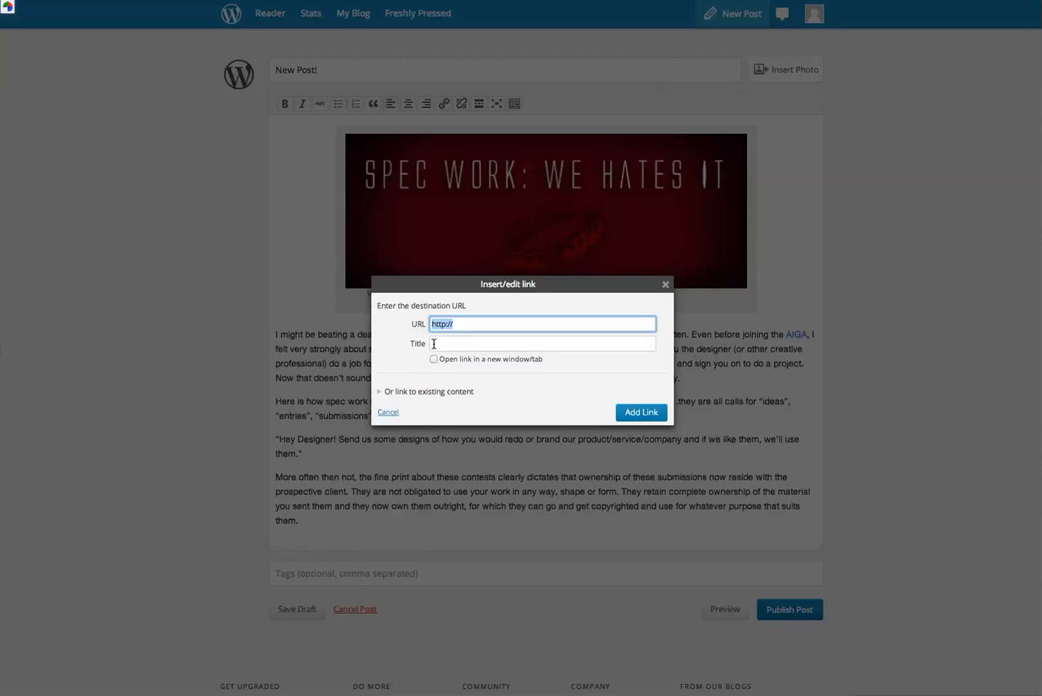
{"action": "left_click", "coordinate": [666, 284]}
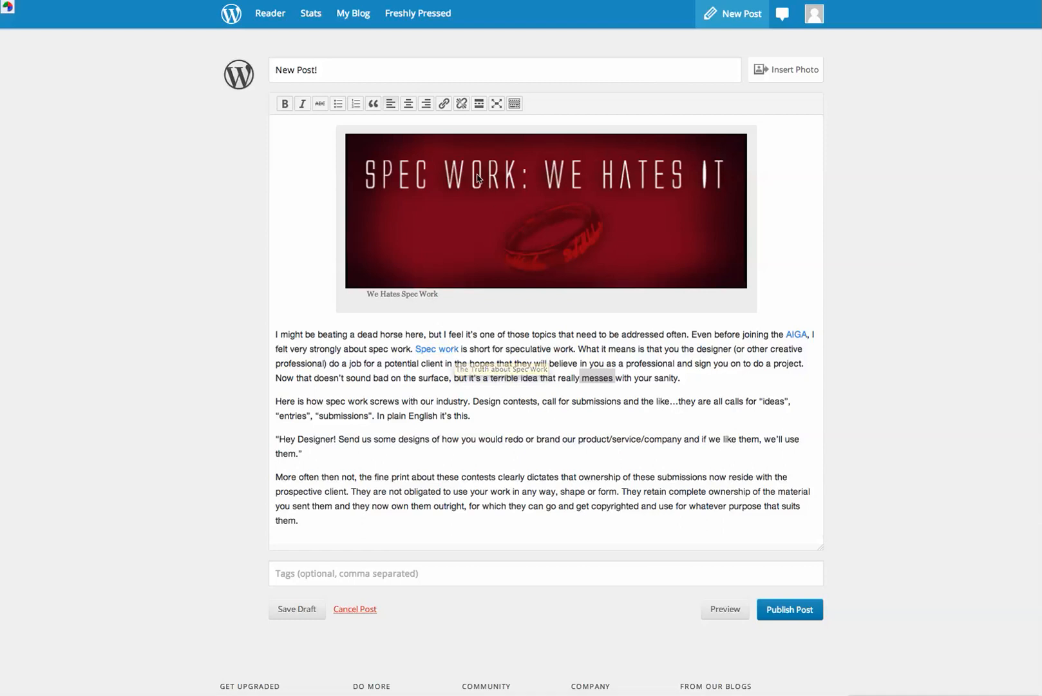
{"action": "left_click", "coordinate": [448, 103]}
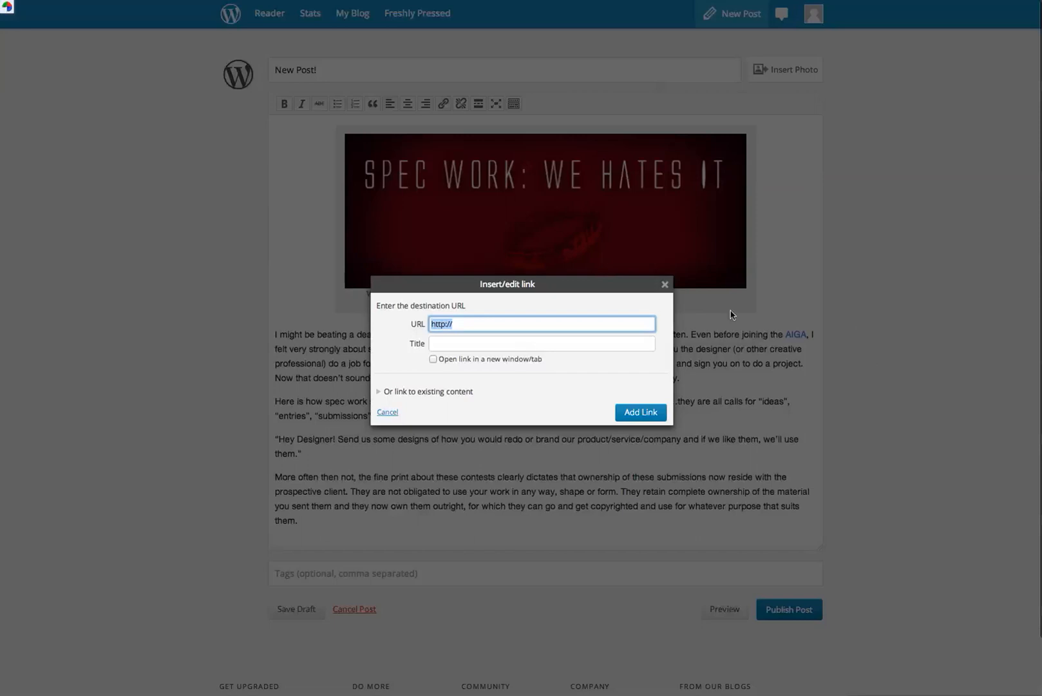
{"action": "left_click", "coordinate": [665, 286]}
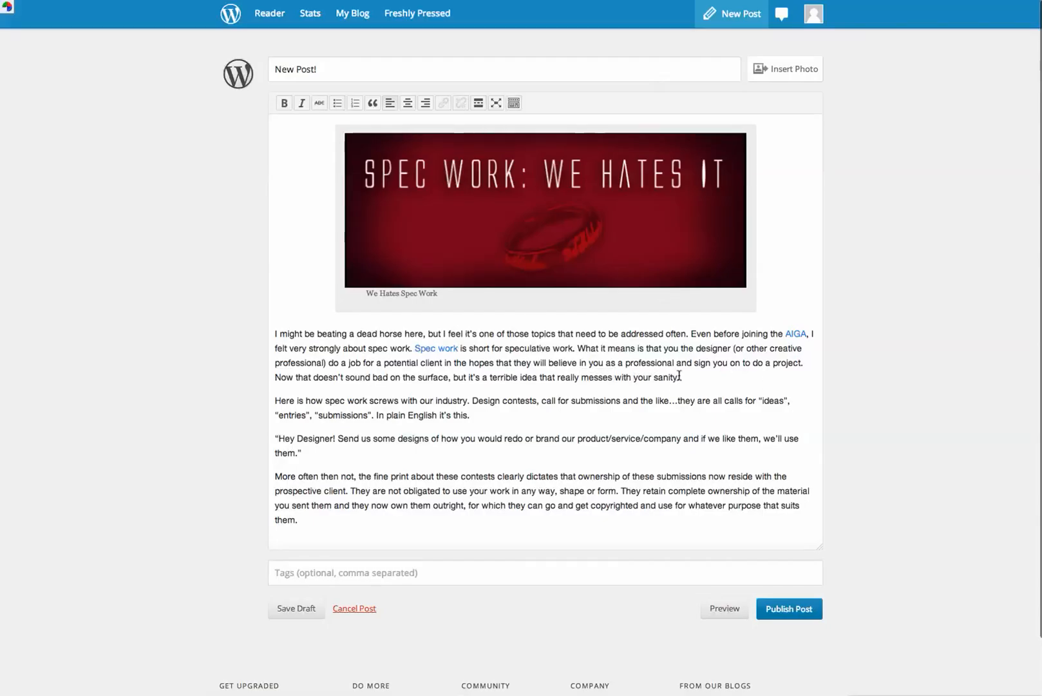
Insert a More tag on a new line directly after the first paragraph
{"action": "left_click_drag", "start_coordinate": [460, 347], "coordinate": [416, 348]}
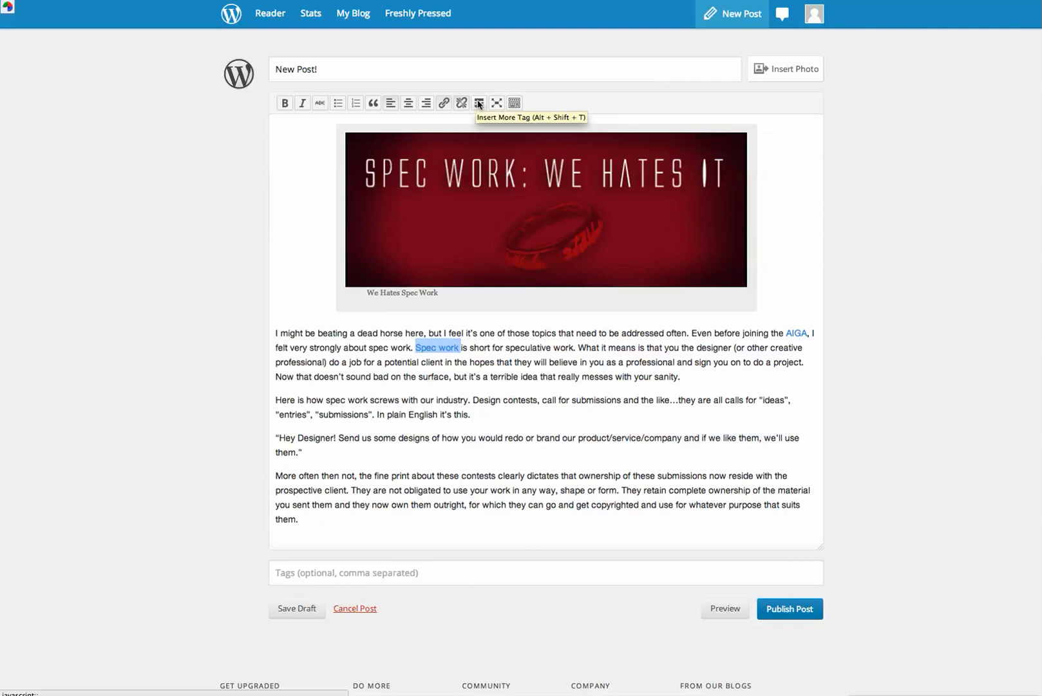
{"action": "left_click", "coordinate": [731, 399]}
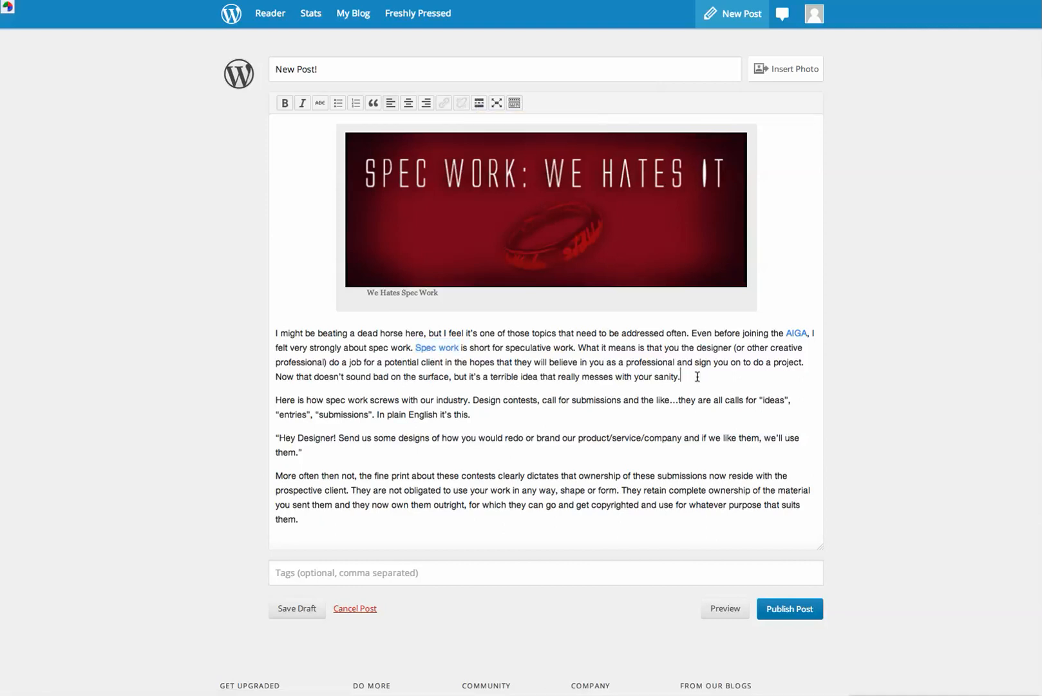
{"action": "key", "text": "Return"}
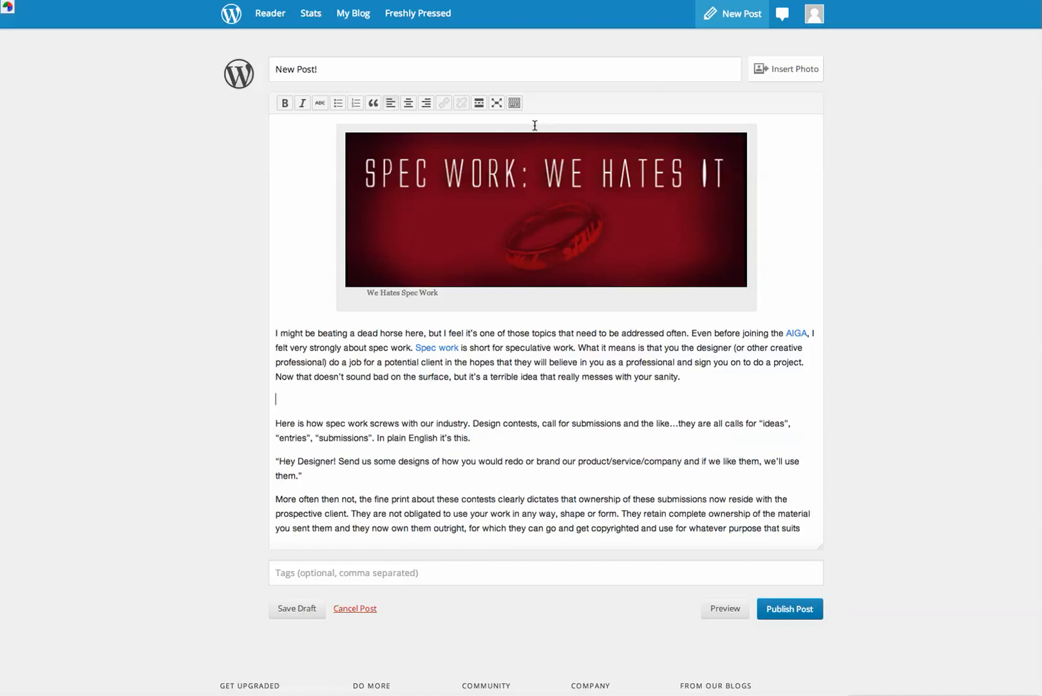
{"action": "left_click", "coordinate": [478, 104]}
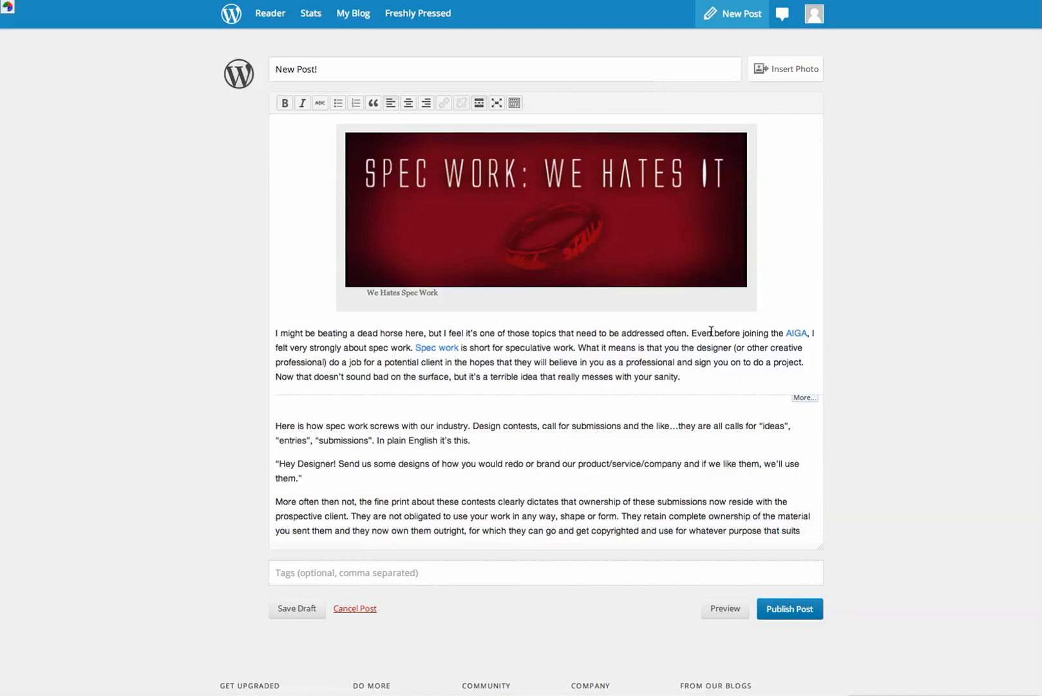
View the post in the full-screen editor and return to the normal editor
{"action": "left_click", "coordinate": [497, 103]}
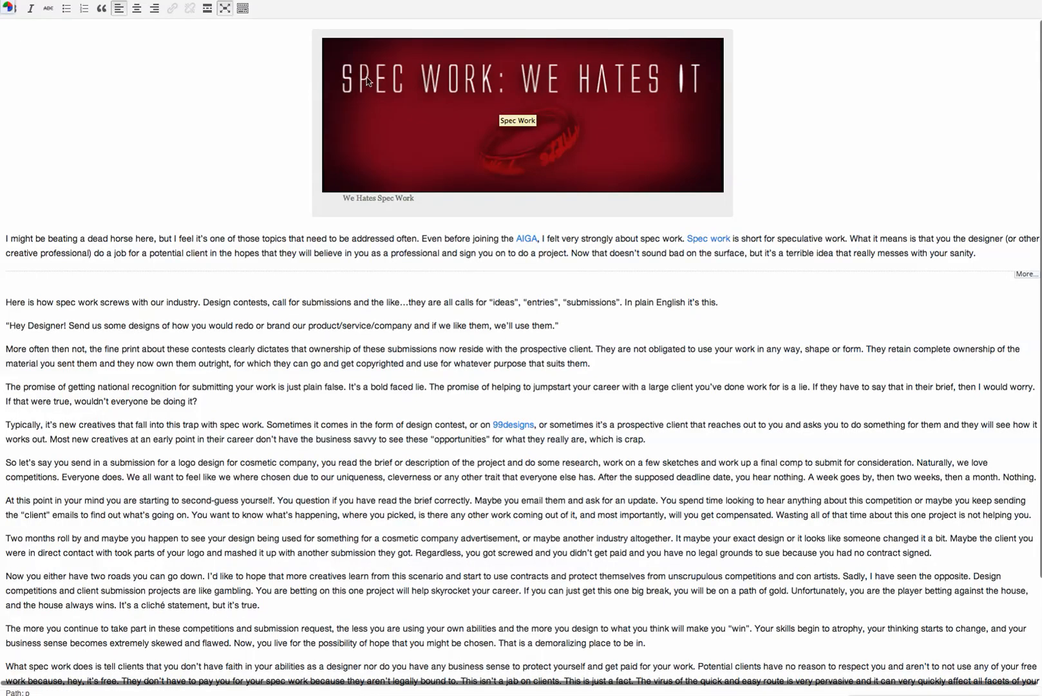
{"action": "left_click", "coordinate": [224, 8]}
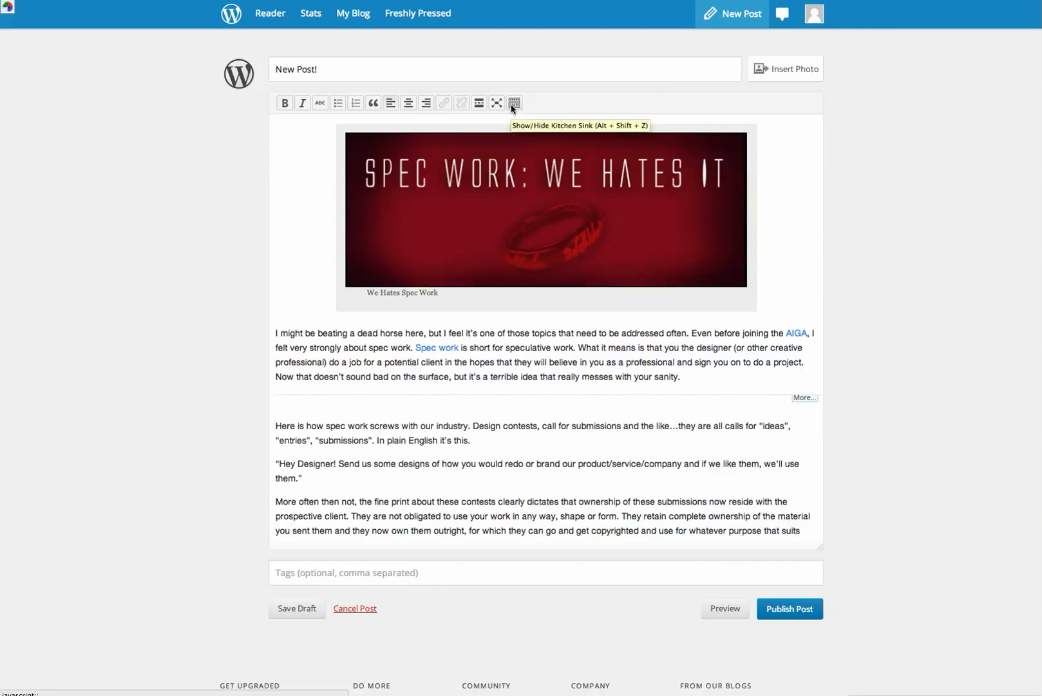
Show the Kitchen Sink formatting options, underline part of the first paragraph, remove the underline, and hide the extra options
{"action": "left_click", "coordinate": [513, 104]}
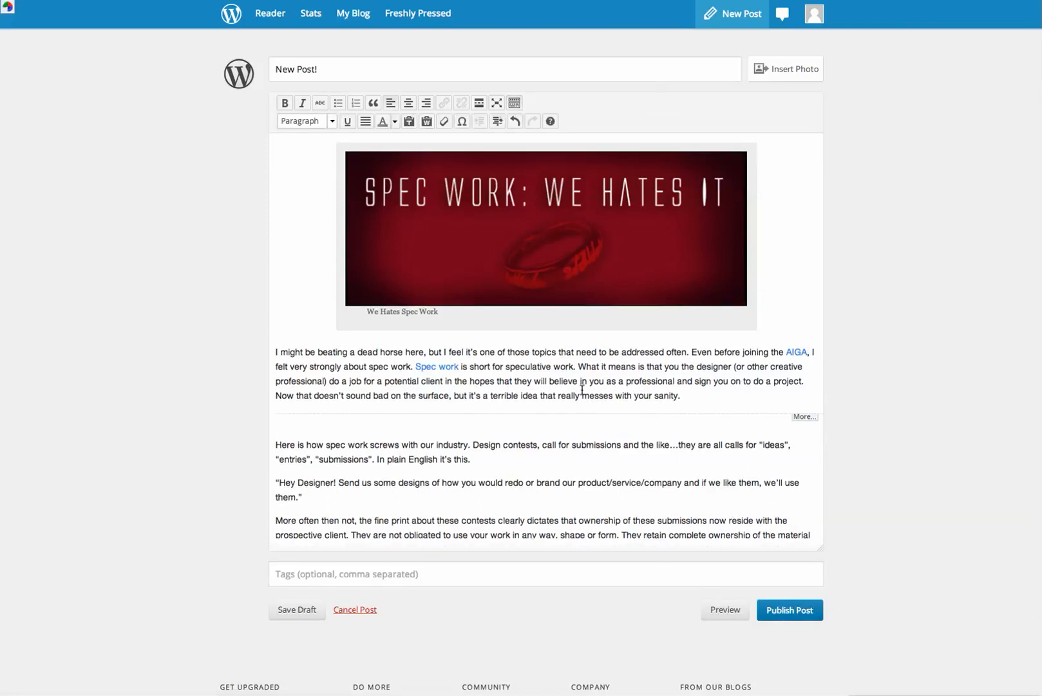
{"action": "left_click_drag", "start_coordinate": [581, 391], "coordinate": [402, 362]}
{"action": "left_click", "coordinate": [310, 121]}
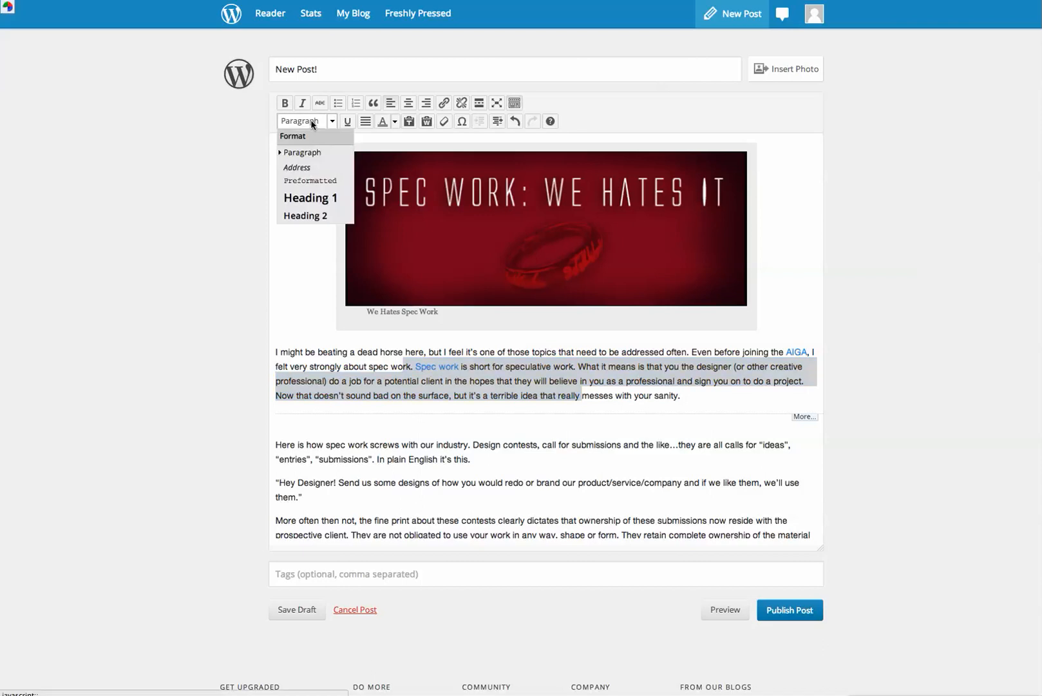
{"action": "left_click", "coordinate": [348, 123]}
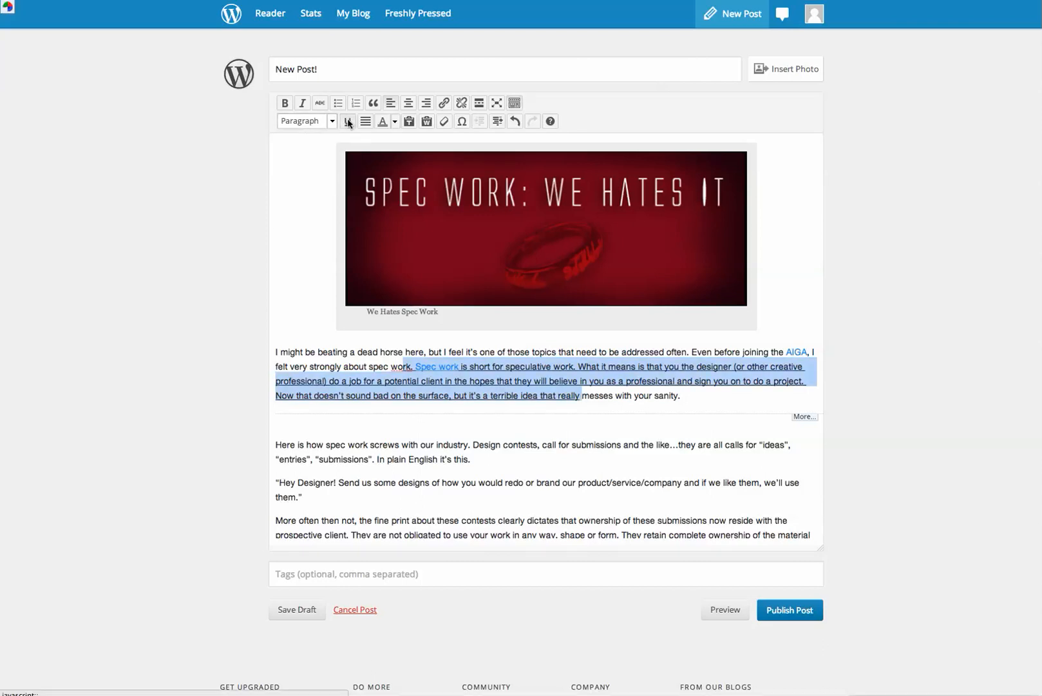
{"action": "left_click", "coordinate": [347, 122]}
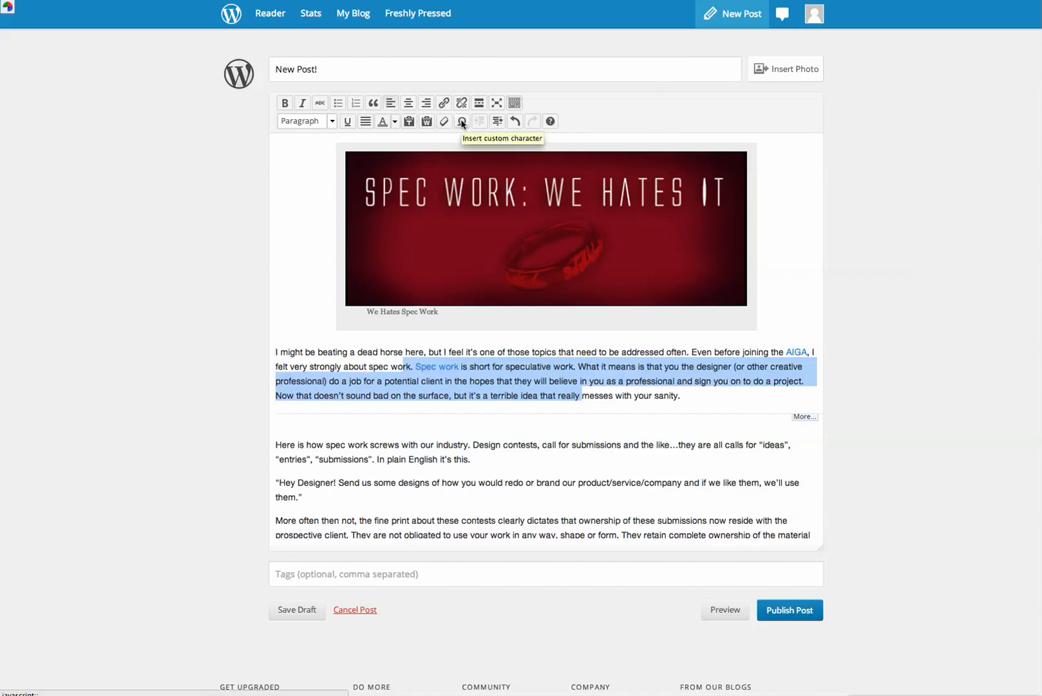
{"action": "left_click", "coordinate": [514, 104]}
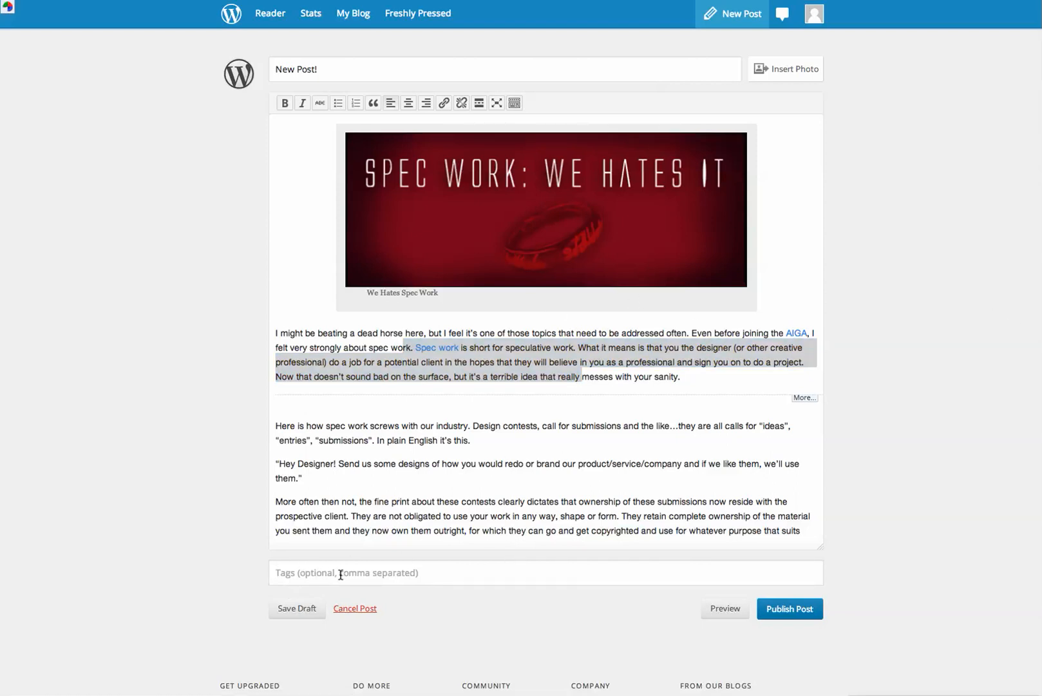
Add the tags Design, Freelance and LOTR to the post
{"action": "type", "text": "Design"}
{"action": "type", "text": ", Freelance"}
{"action": "type", "text": ", LOTR"}
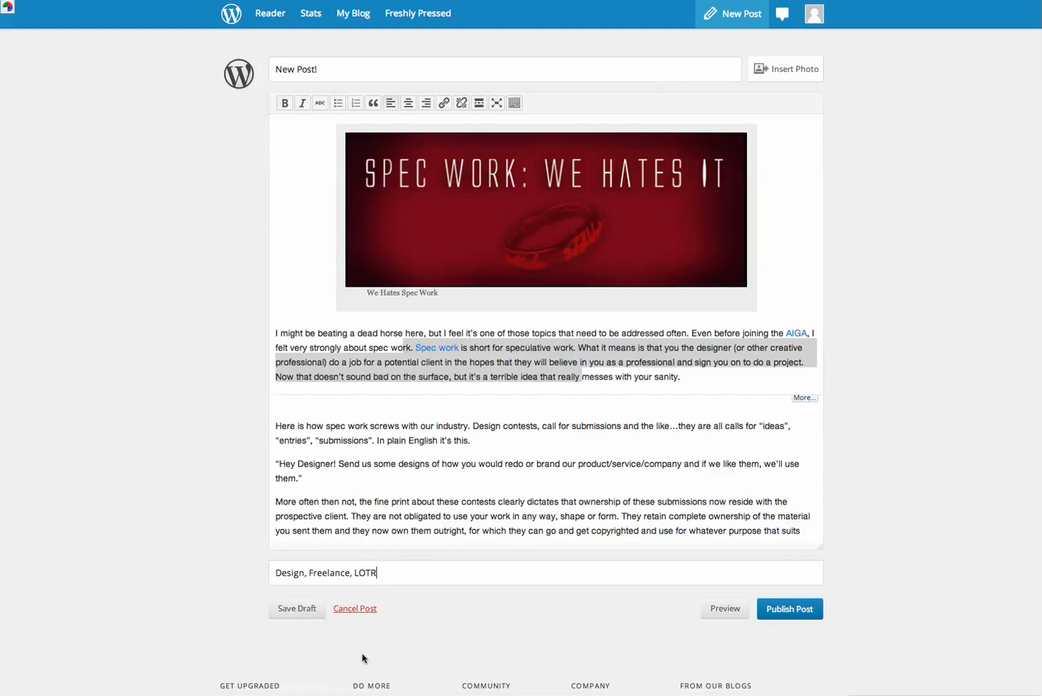
{"action": "type", "text": ","}
Request a preview of the post before publishing
{"action": "left_click", "coordinate": [721, 610]}
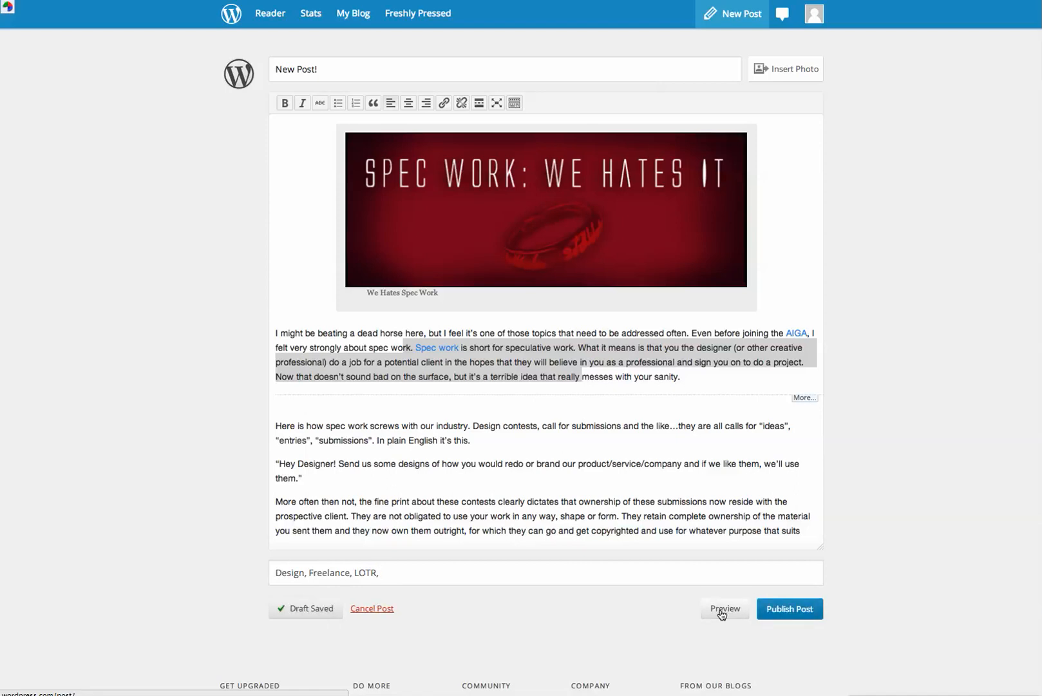
{"action": "left_click", "coordinate": [722, 611]}
{"action": "left_click", "coordinate": [724, 608]}
Publish the post and view it on the blog
{"action": "scroll", "coordinate": [635, 584], "scroll_direction": "down", "scroll_amount": 2}
{"action": "scroll", "coordinate": [634, 585], "scroll_direction": "up", "scroll_amount": 2}
{"action": "scroll", "coordinate": [635, 585], "scroll_direction": "down", "scroll_amount": 2}
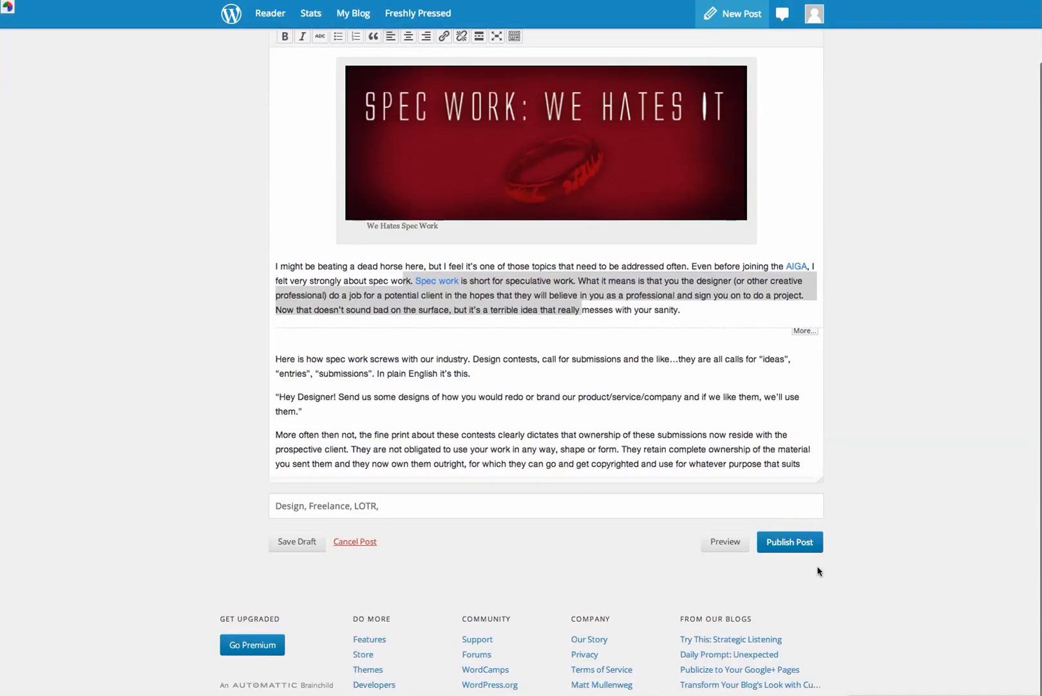
{"action": "left_click", "coordinate": [807, 550]}
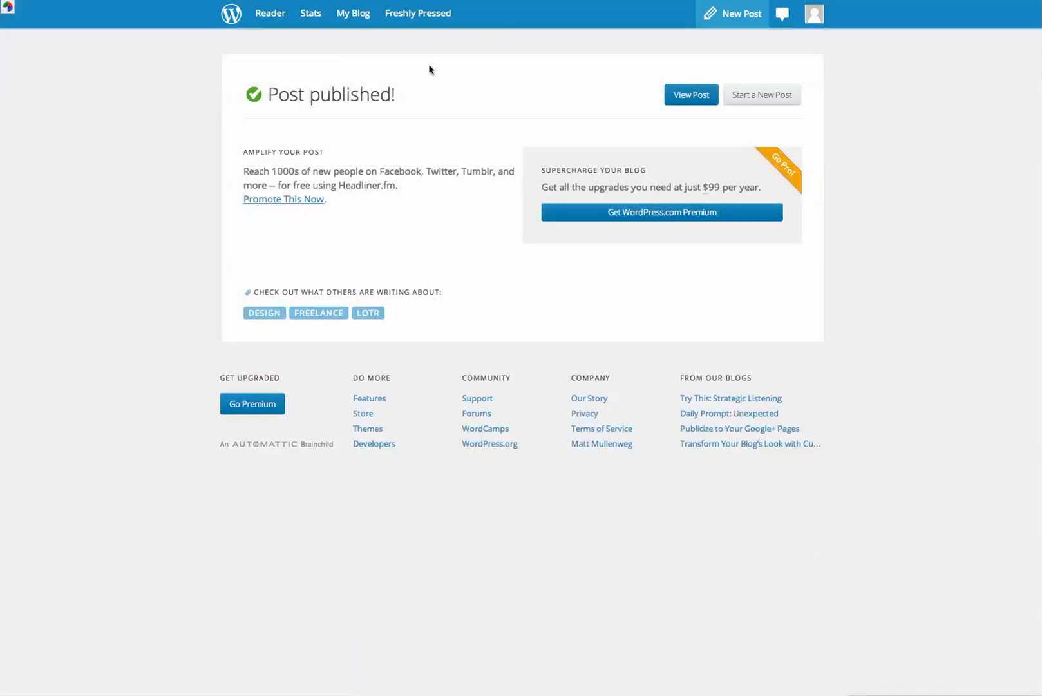
{"action": "left_click", "coordinate": [699, 97]}
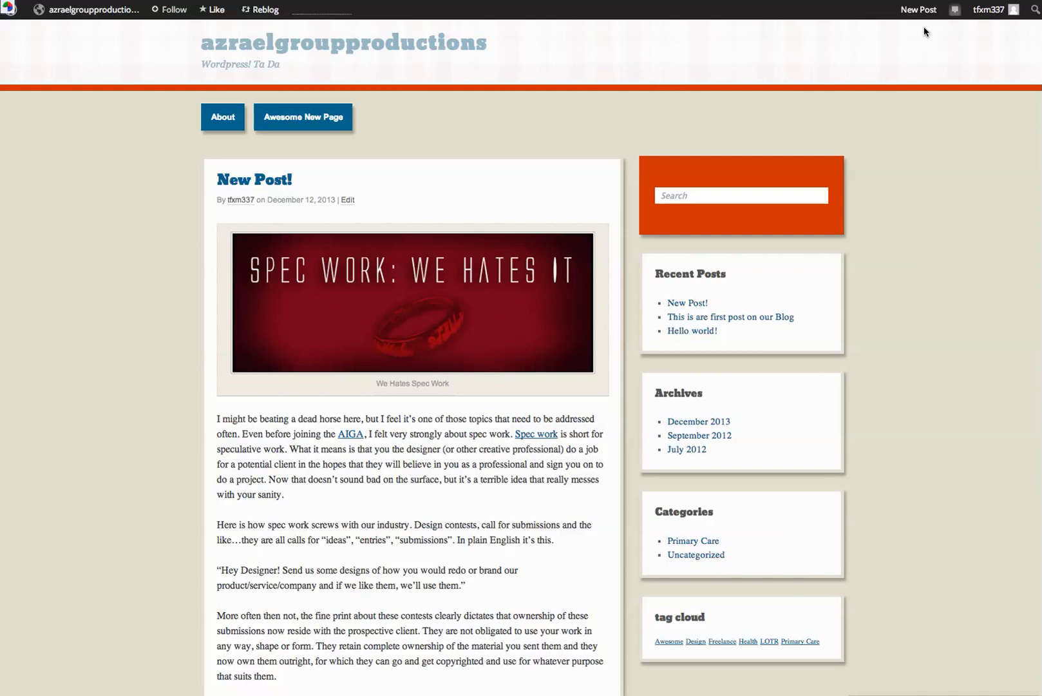
Open the notifications and like the published post
{"action": "left_click", "coordinate": [958, 15]}
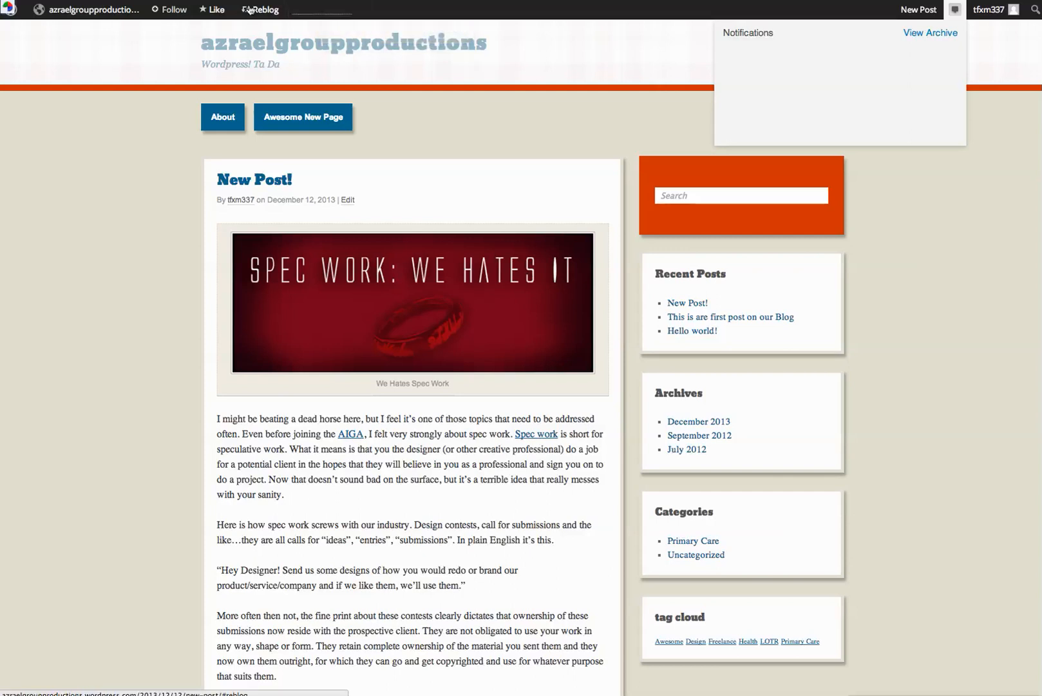
{"action": "left_click", "coordinate": [215, 11]}
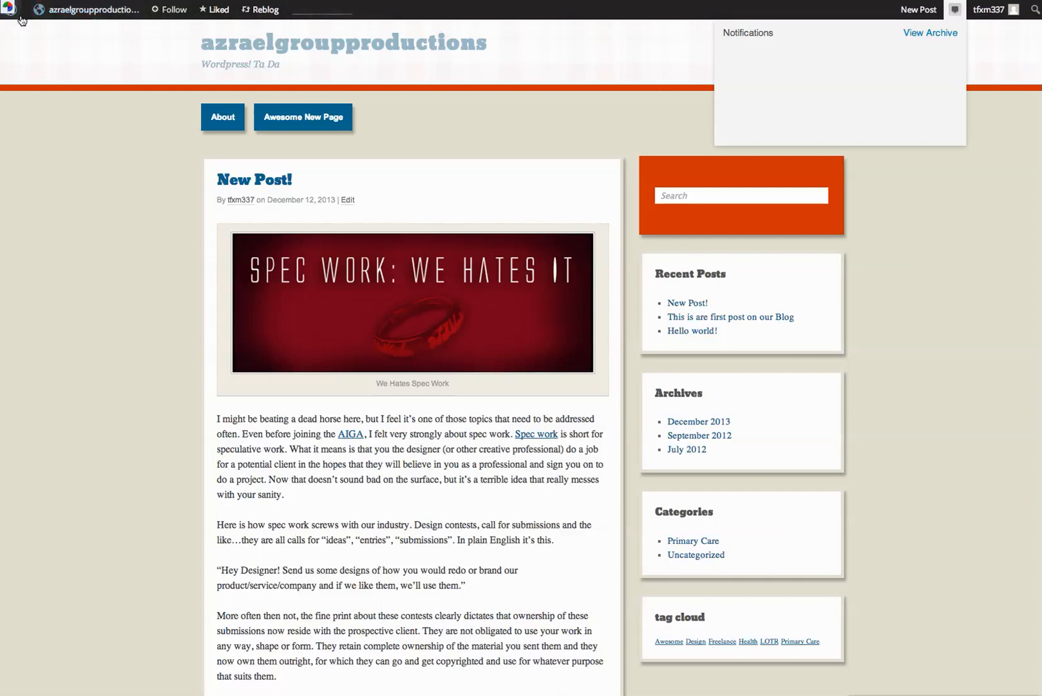
Open the blog's Dashboard and move the Activity box into the empty column beside Quick Draft
{"action": "mouse_move", "coordinate": [75, 19]}
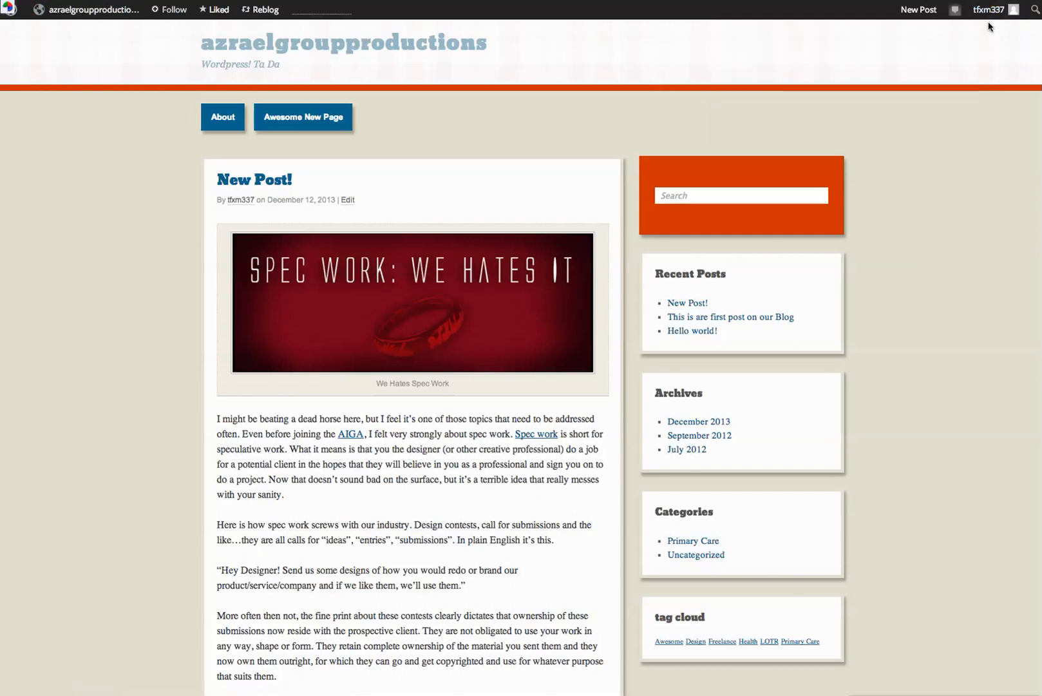
{"action": "mouse_move", "coordinate": [985, 17]}
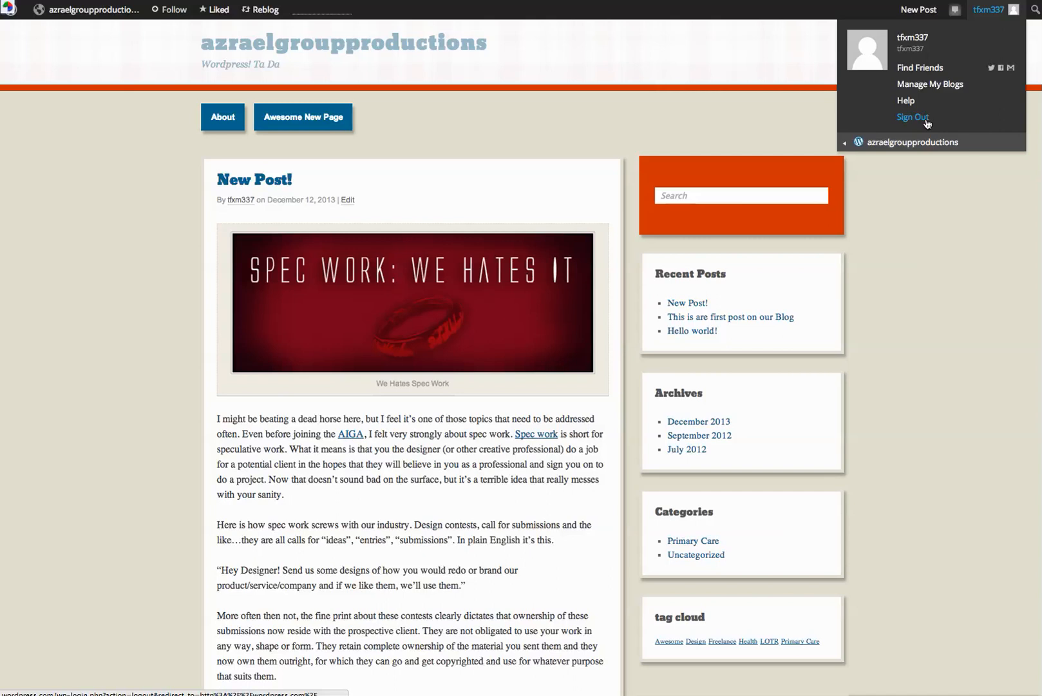
{"action": "left_click", "coordinate": [1036, 9]}
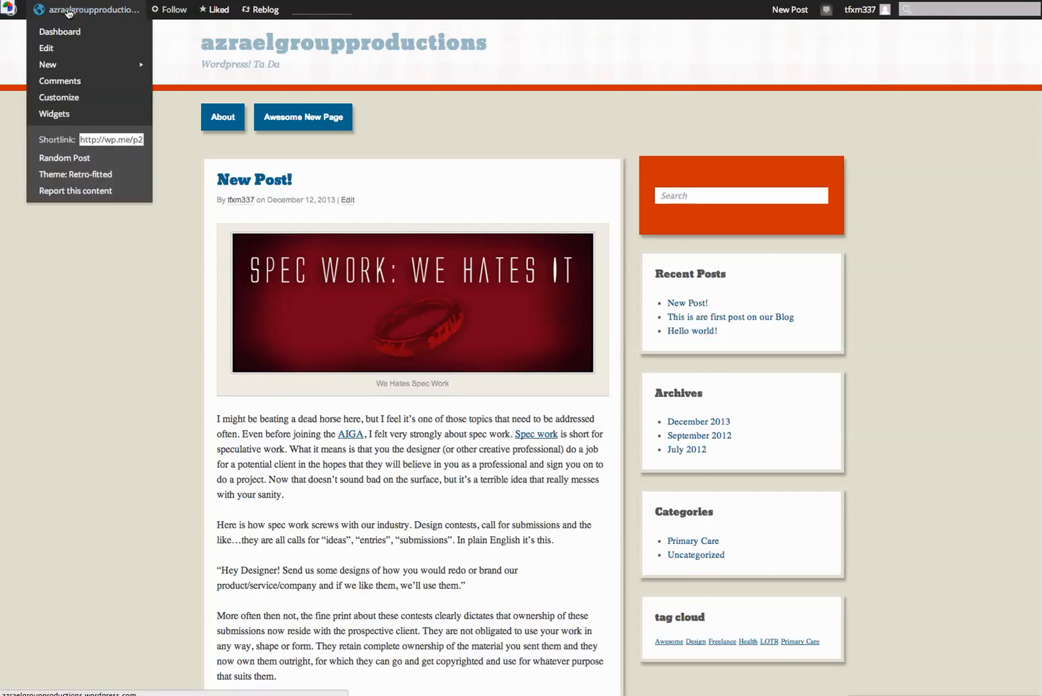
{"action": "left_click", "coordinate": [70, 32]}
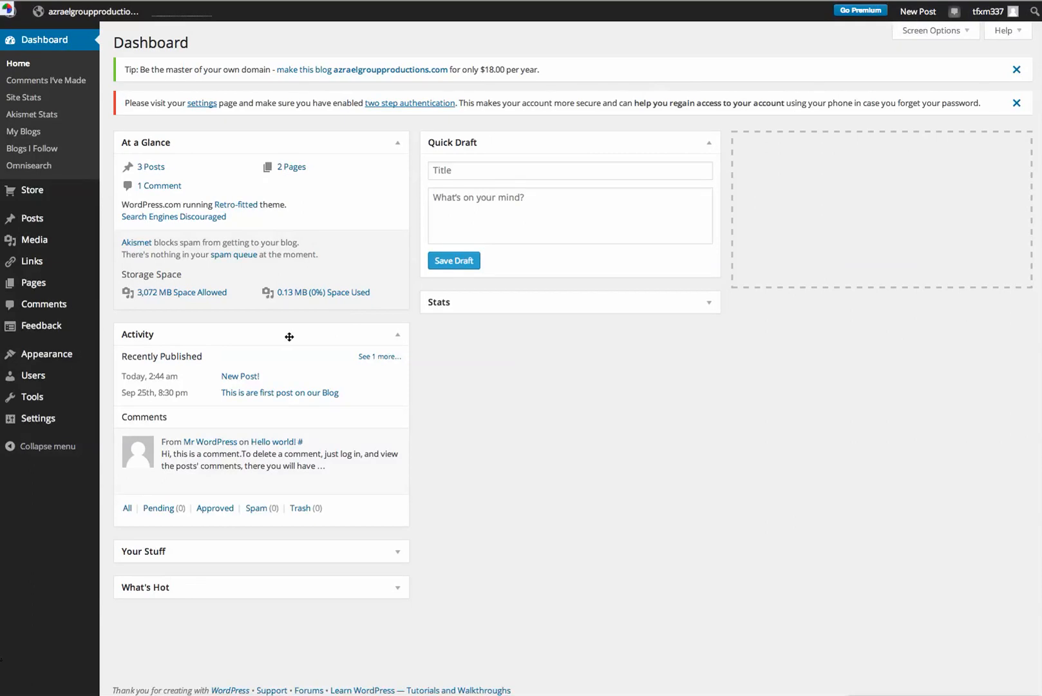
{"action": "left_click_drag", "start_coordinate": [271, 335], "coordinate": [870, 150]}
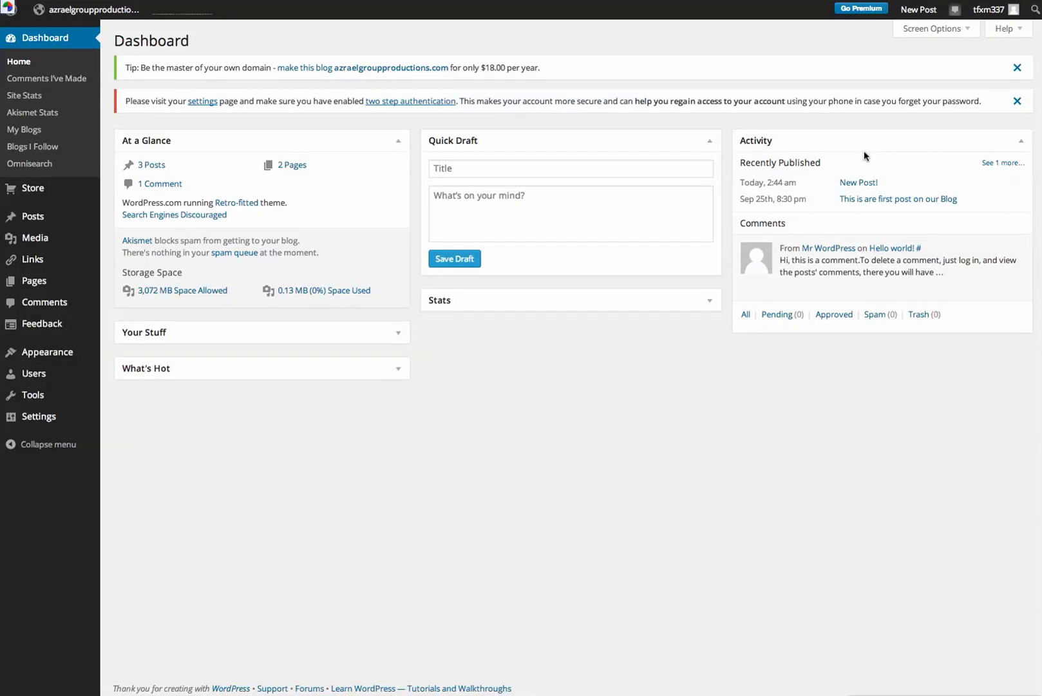